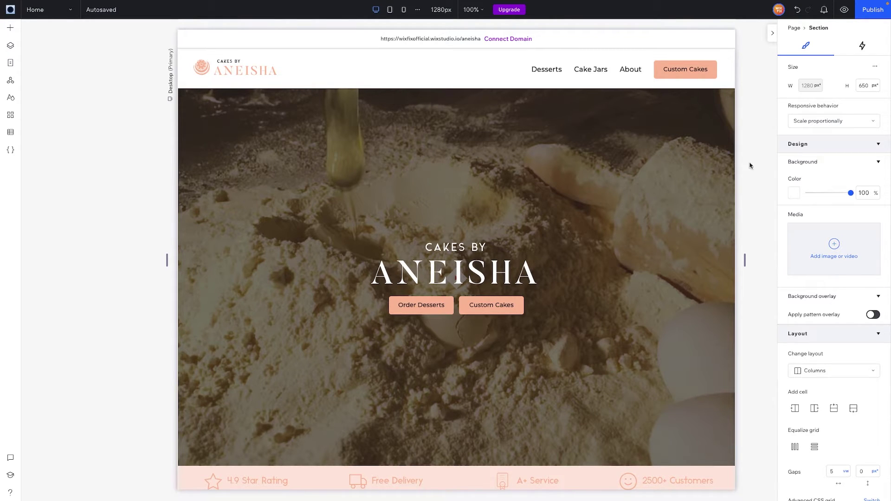
Preview the homepage at tablet and mobile sizes, then select the header on desktop
left_click(390, 10)
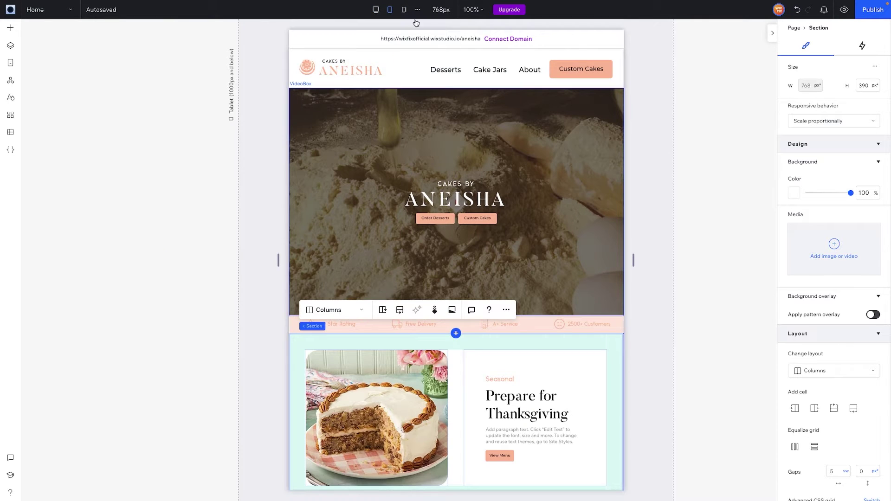
left_click(404, 9)
scroll(617, 162, "down", 5)
scroll(617, 162, "up", 3)
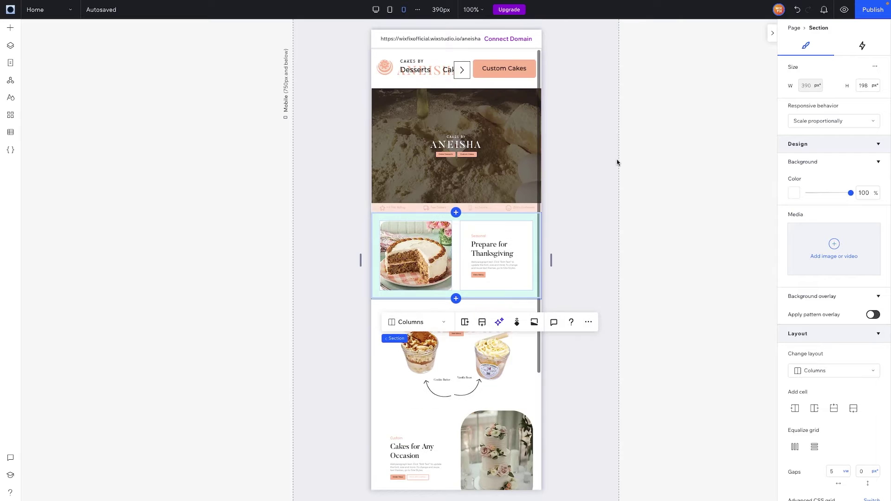
left_click(375, 10)
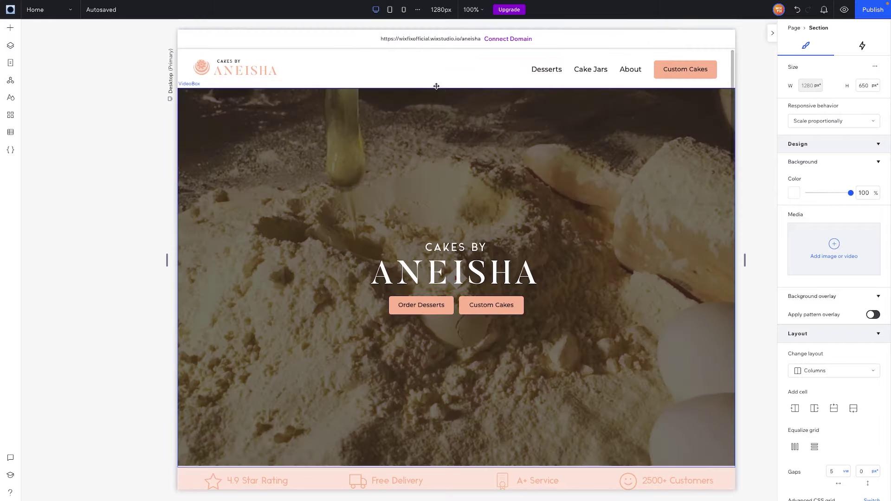
left_click(423, 78)
left_click(363, 76)
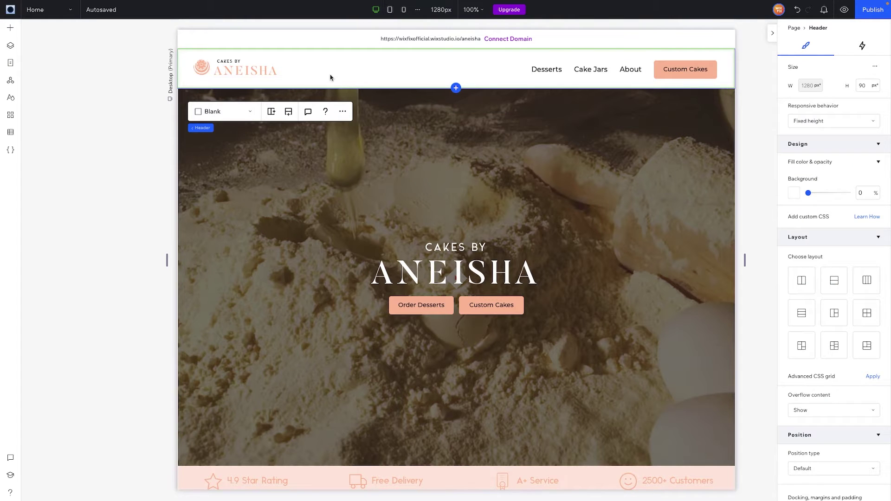
Stretch the desktop and tablet canvases wider, reset tablet to 768px, and show mobile
left_click_drag(167, 260, 120, 263)
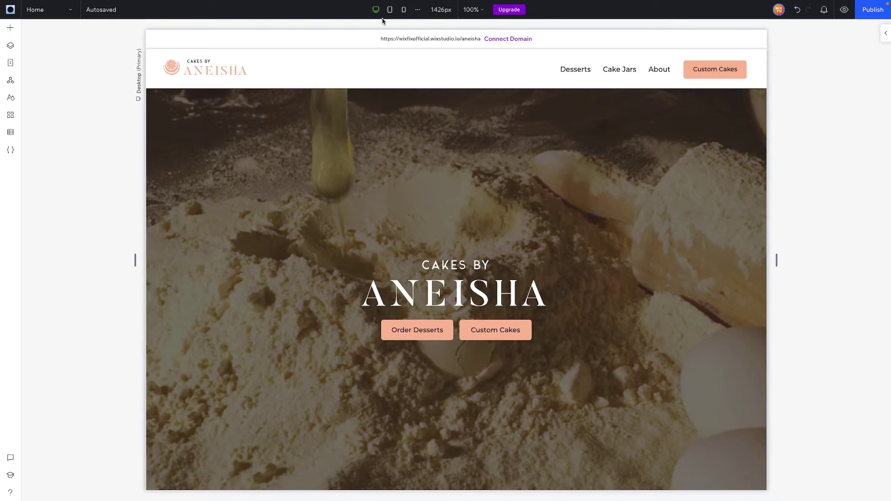
left_click(389, 11)
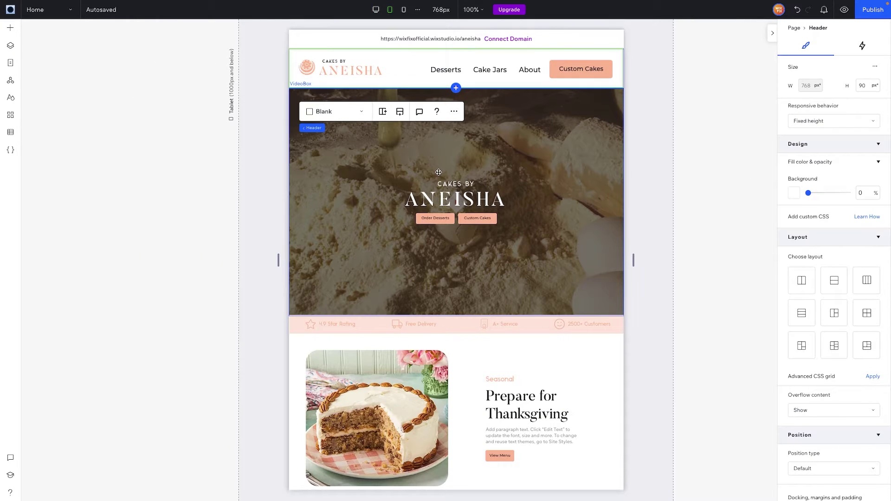
mouse_move(278, 260)
left_mouse_down()
mouse_move(253, 264)
mouse_move(288, 261)
mouse_move(280, 261)
left_mouse_up()
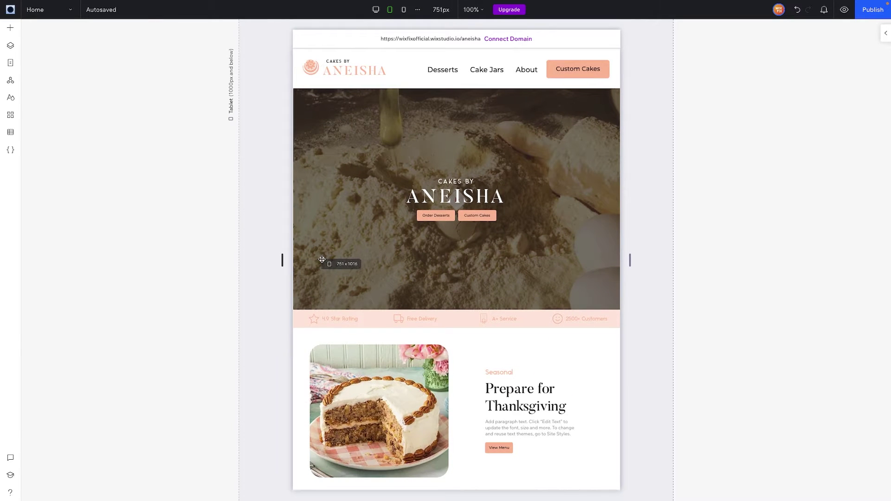
left_click(404, 11)
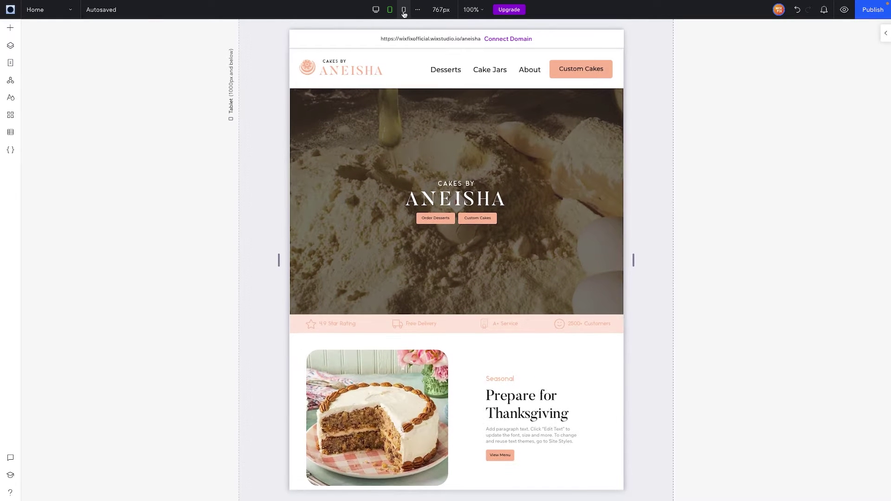
left_click(404, 10)
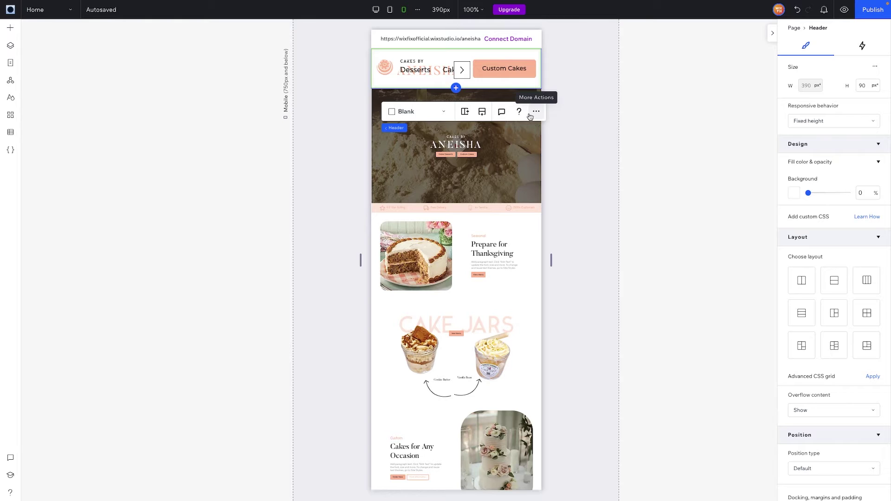
Hide the mobile header group holding the page links and Custom Cakes button
left_click(471, 68)
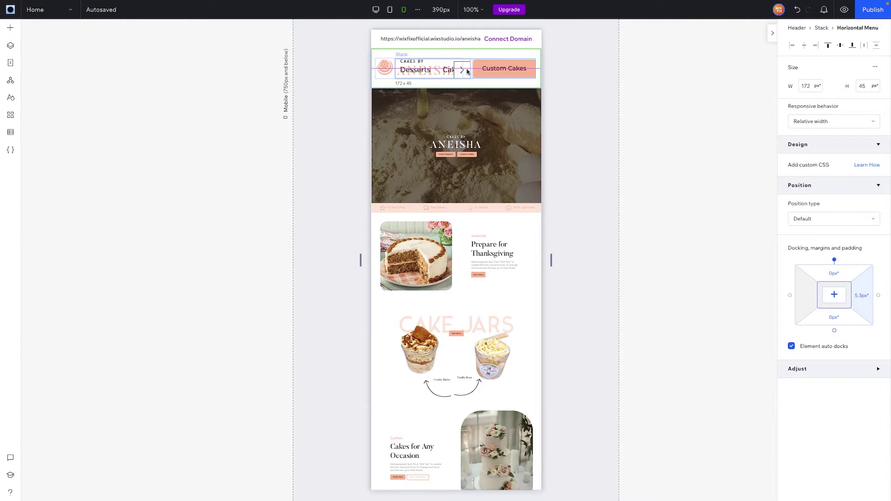
left_click(347, 118)
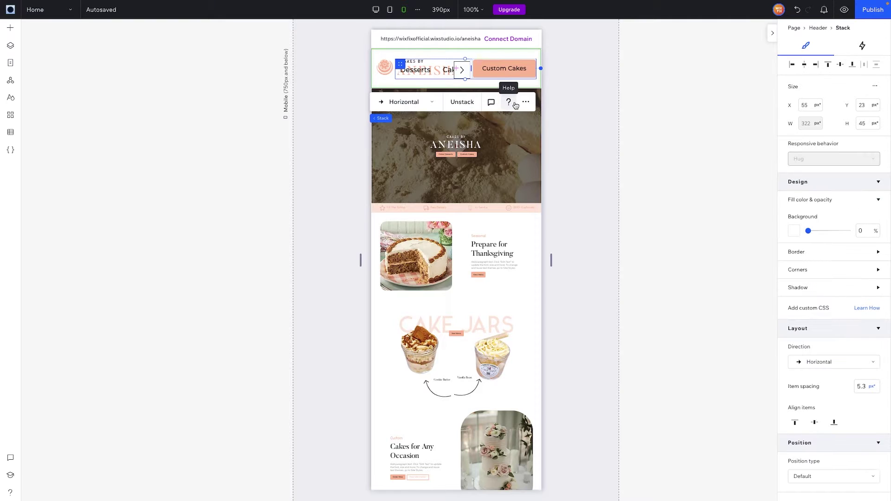
left_click(525, 102)
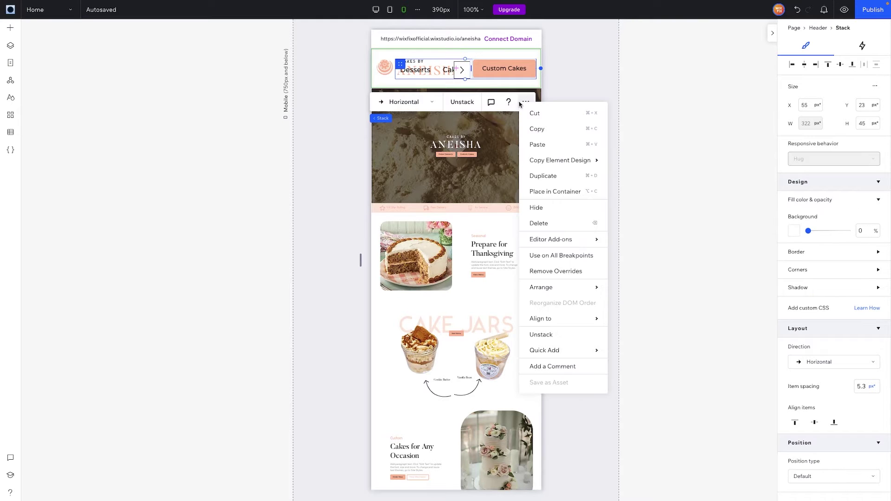
left_click(556, 213)
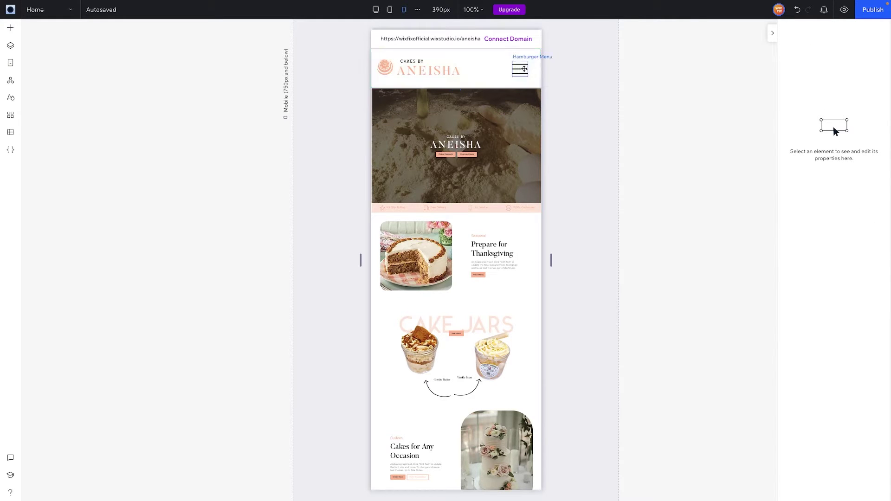
Check the hamburger menu's vertical page links, then go back to the desktop layout
left_click(524, 69)
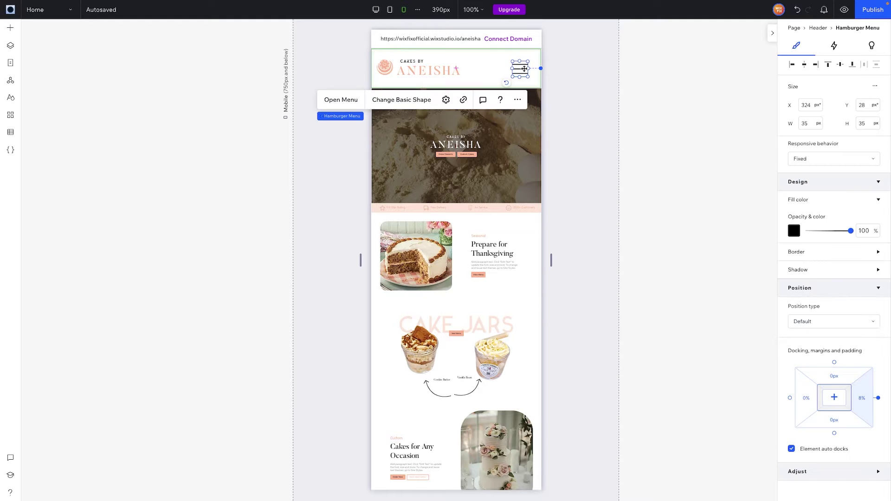
left_click(342, 100)
left_click(454, 127)
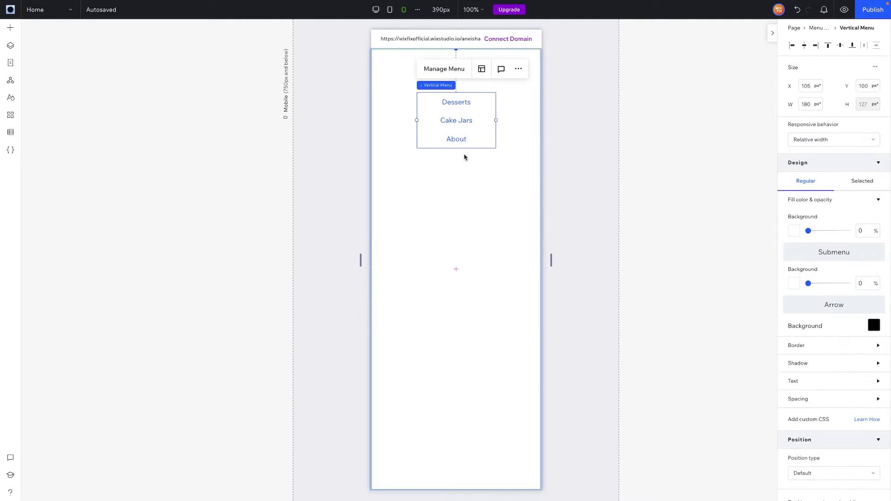
left_click(402, 102)
left_click(518, 69)
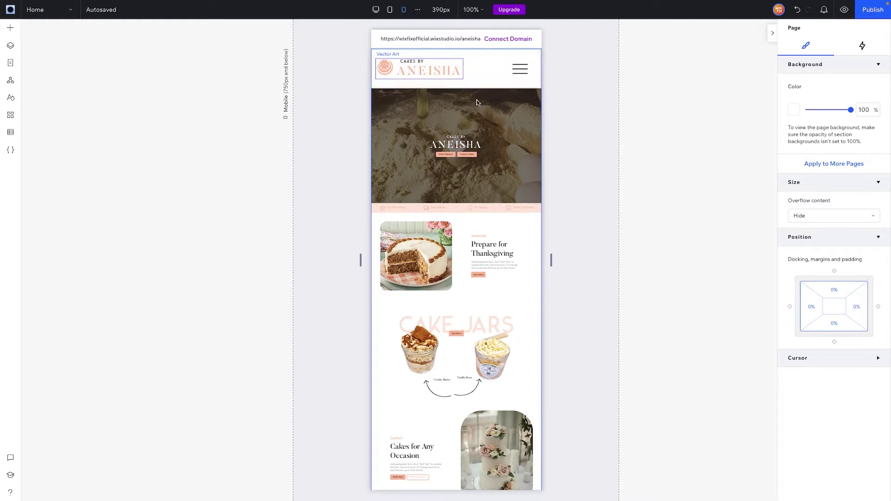
left_click(492, 78)
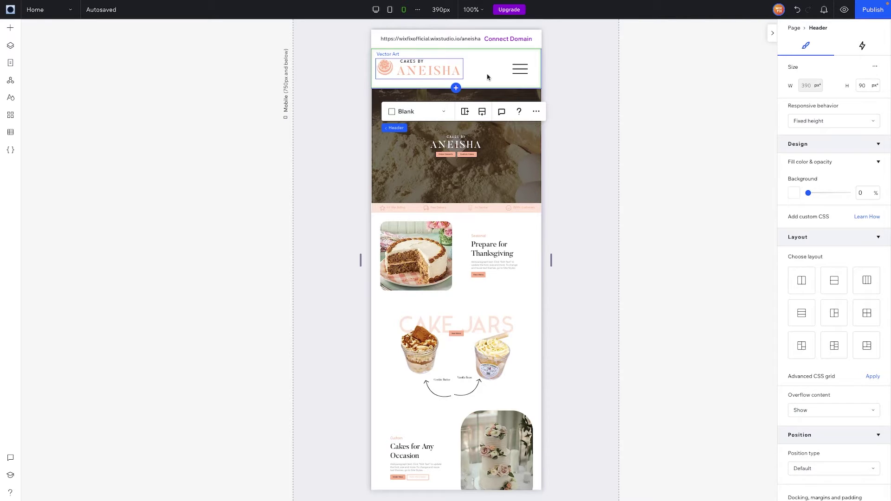
left_click(376, 10)
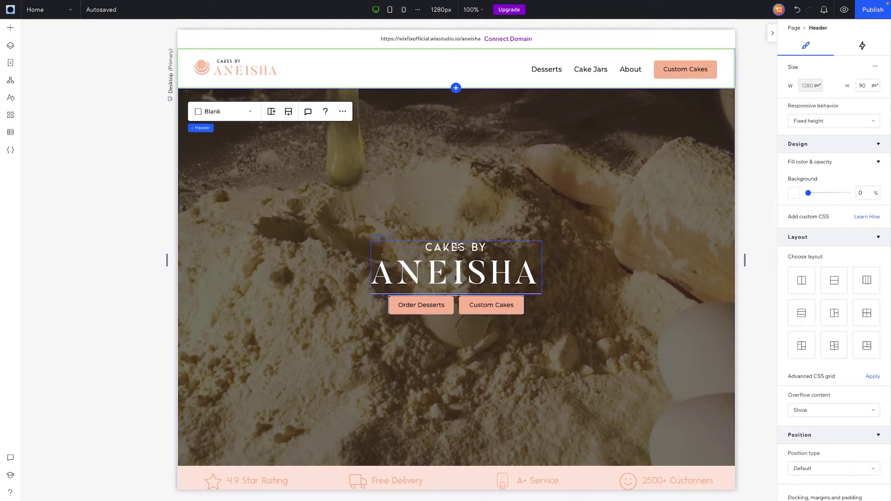
Set the Order Desserts and Custom Cakes hero buttons' responsive behavior to Fixed
left_click(431, 309)
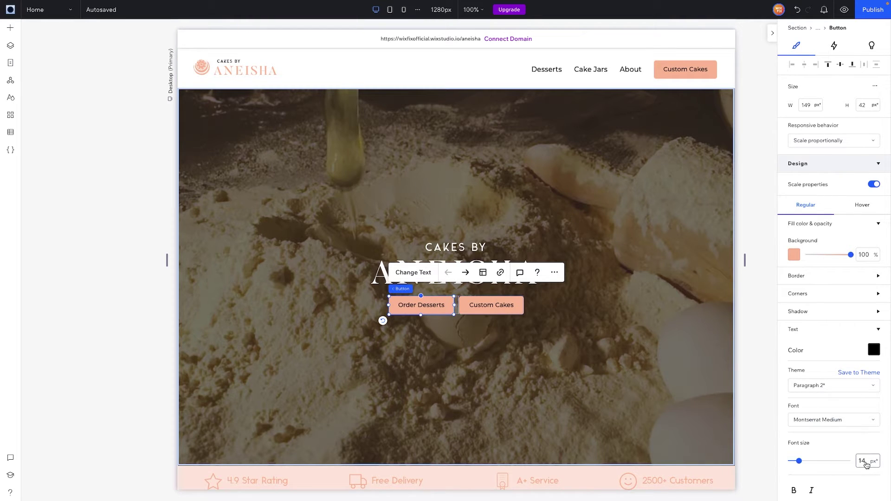
left_click(829, 144)
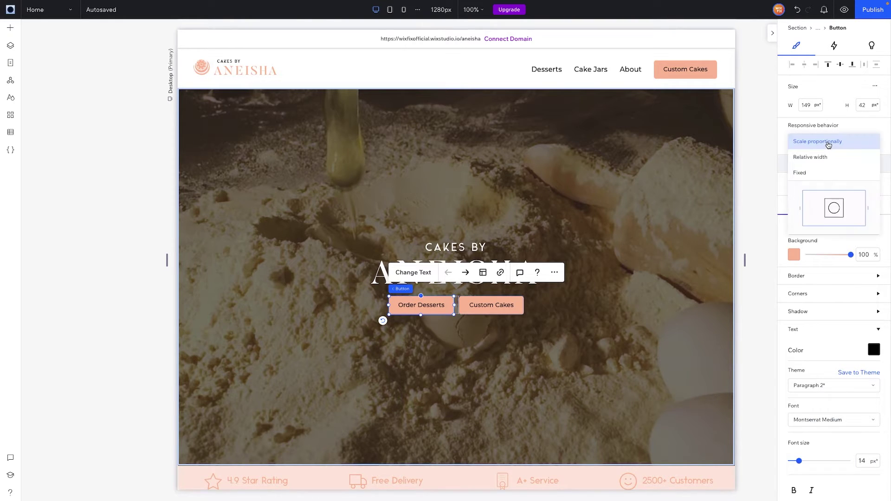
left_click(823, 171)
left_click(508, 304)
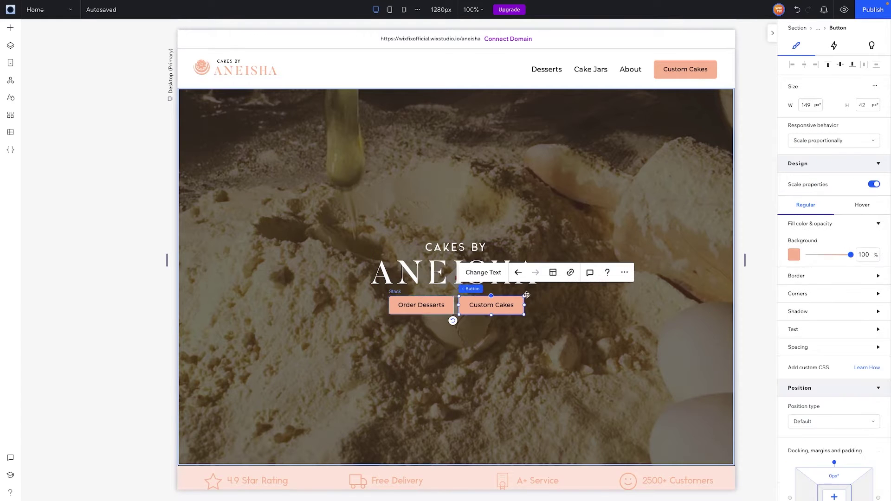
left_click(805, 141)
left_click(807, 173)
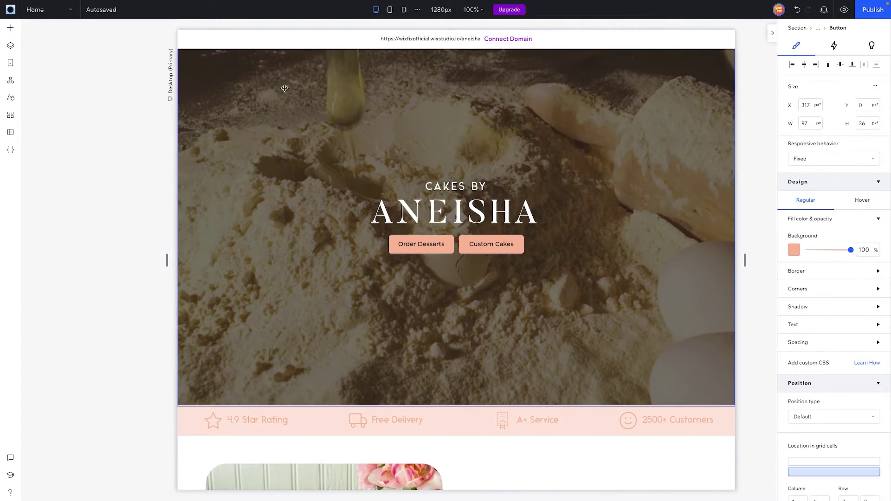
Check the fixed-size buttons on tablet and mobile, then return to desktop
left_click(390, 11)
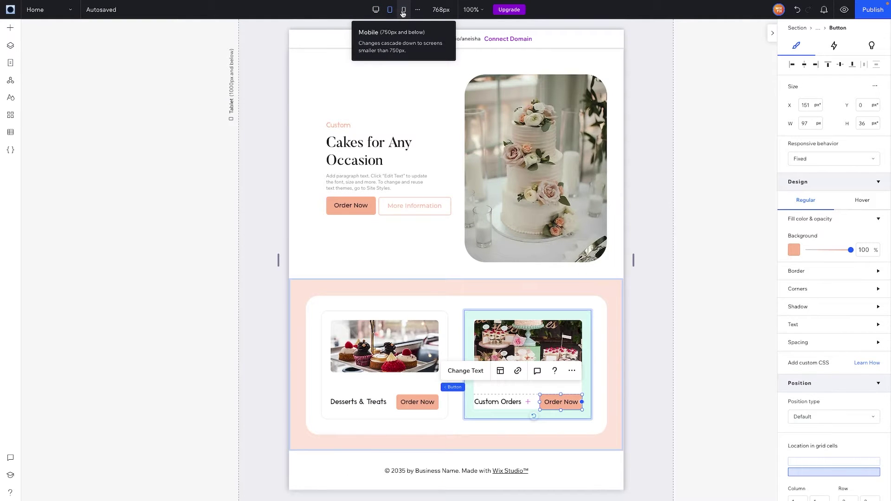
left_click(403, 11)
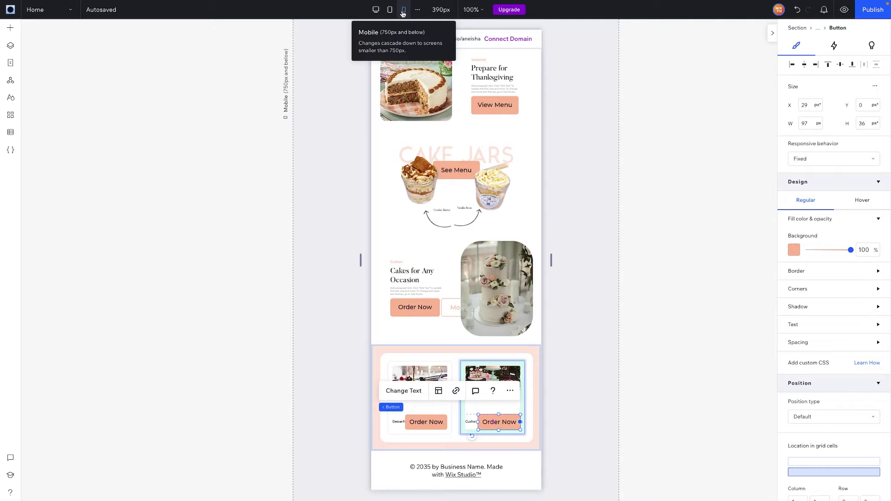
left_click(375, 11)
scroll(568, 223, "down", 7)
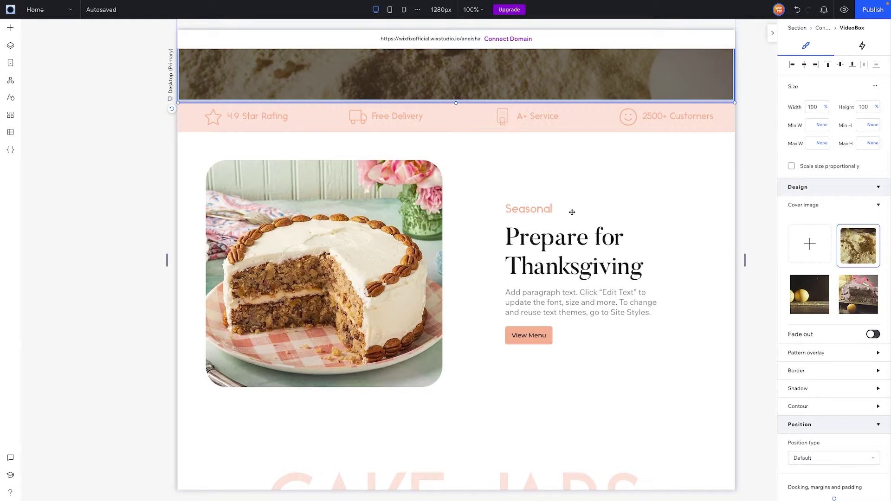
Give the Thanksgiving paragraph a 13 px minimum font size
left_click(539, 302)
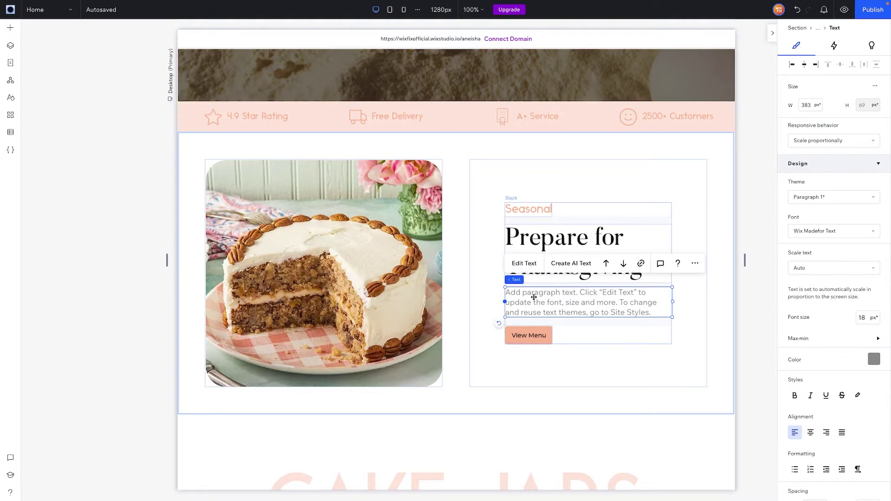
left_click(403, 9)
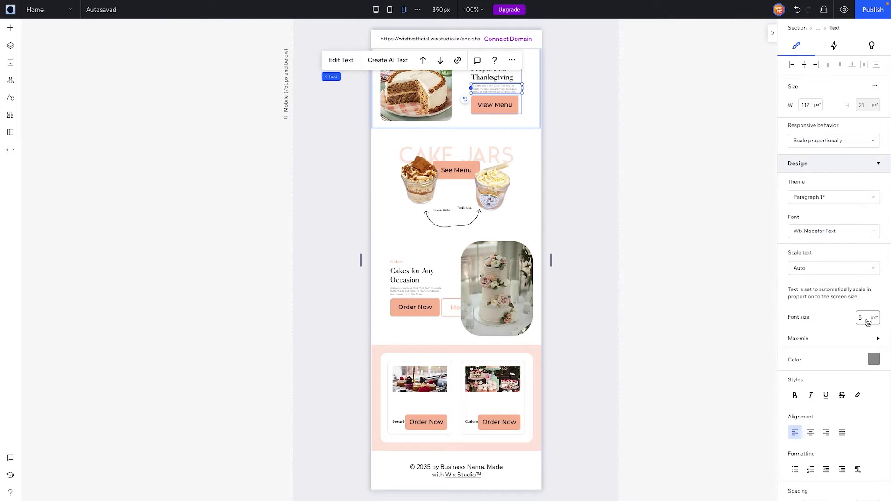
left_click(377, 11)
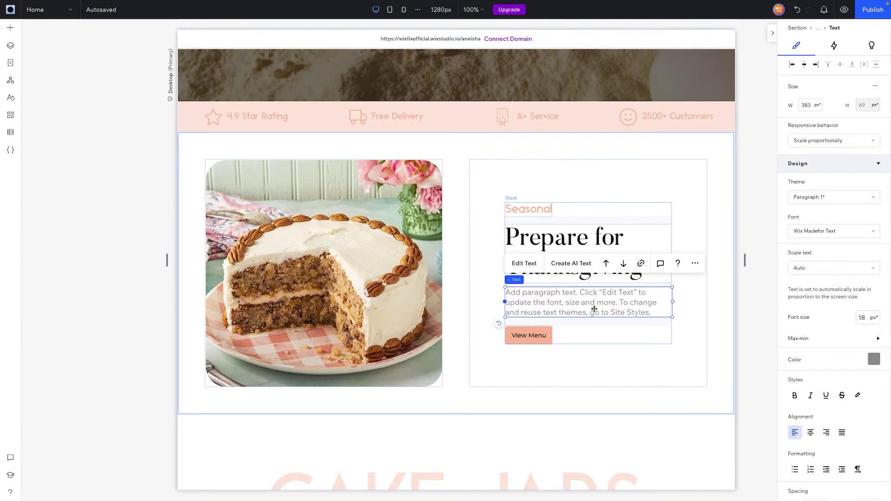
left_click(795, 342)
left_click(864, 363)
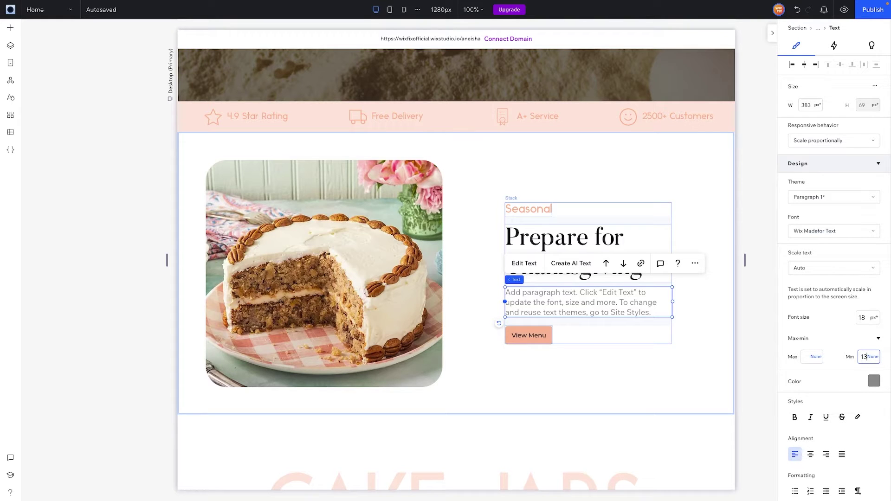
left_click(837, 337)
scroll(708, 320, "down", 12)
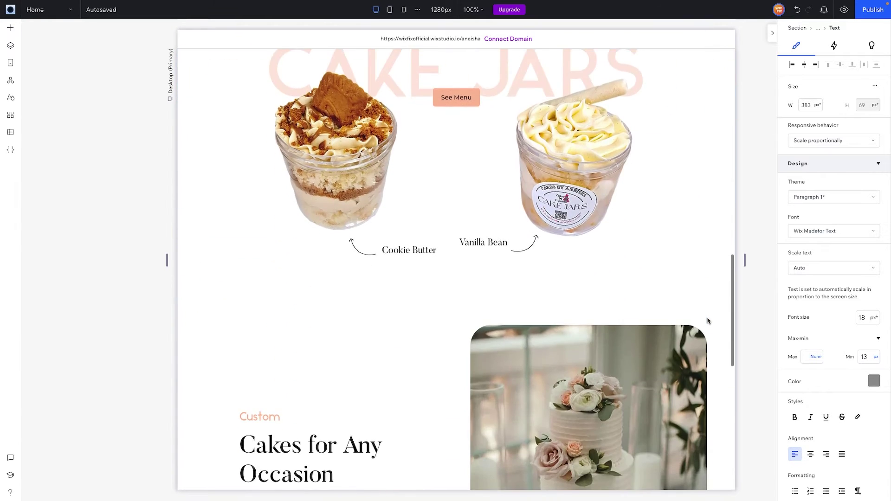
Give the Custom cake section's paragraph a 13 px minimum font size
left_click(811, 343)
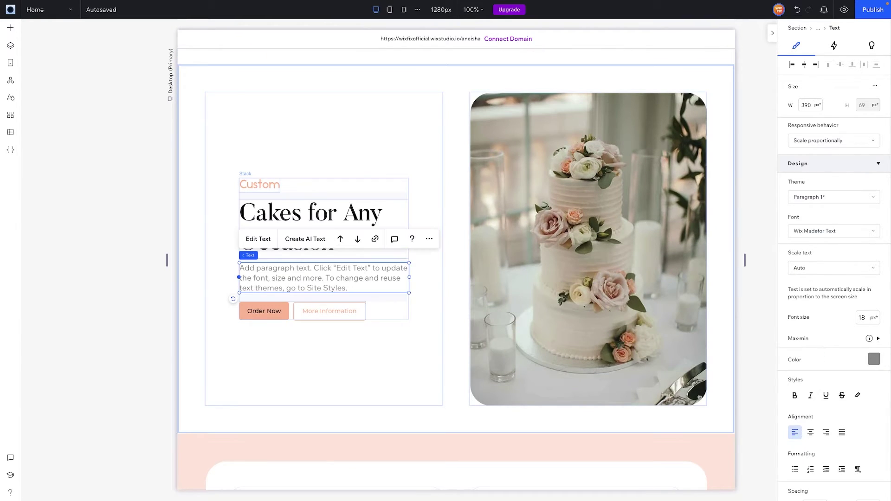
left_click(858, 343)
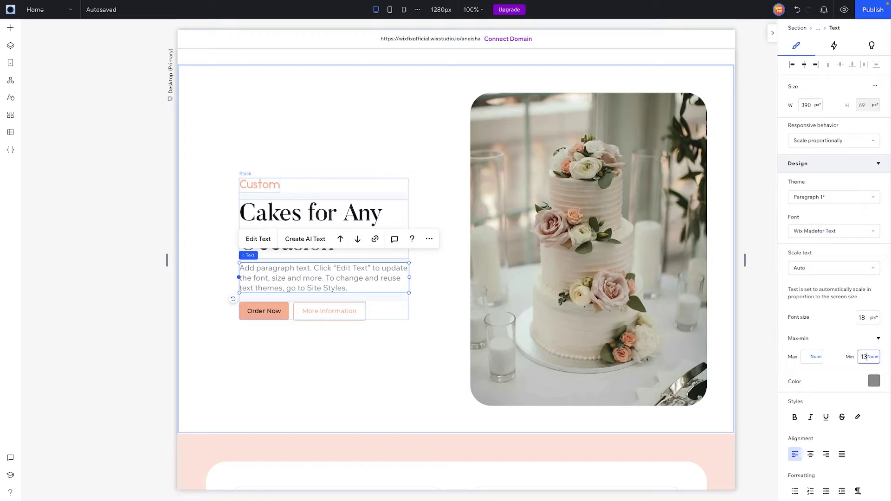
key("Return")
scroll(536, 275, "down", 12)
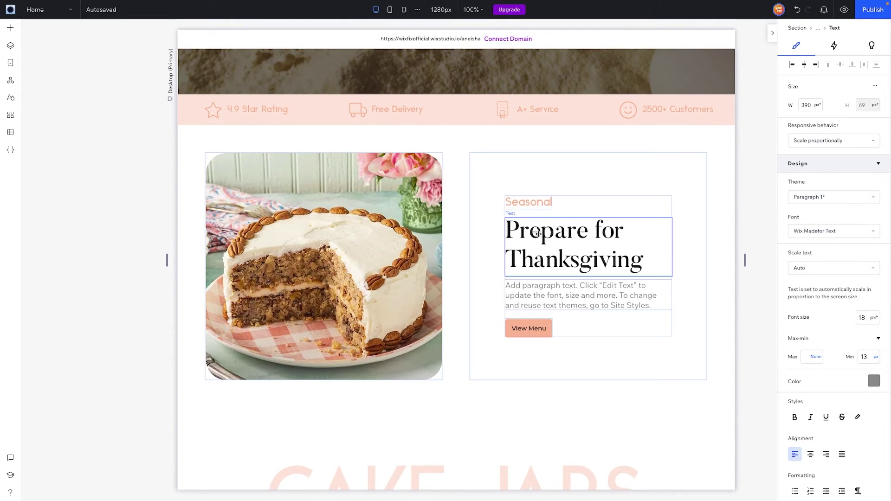
Give the small Seasonal label a 13 px minimum font size
left_click(538, 233)
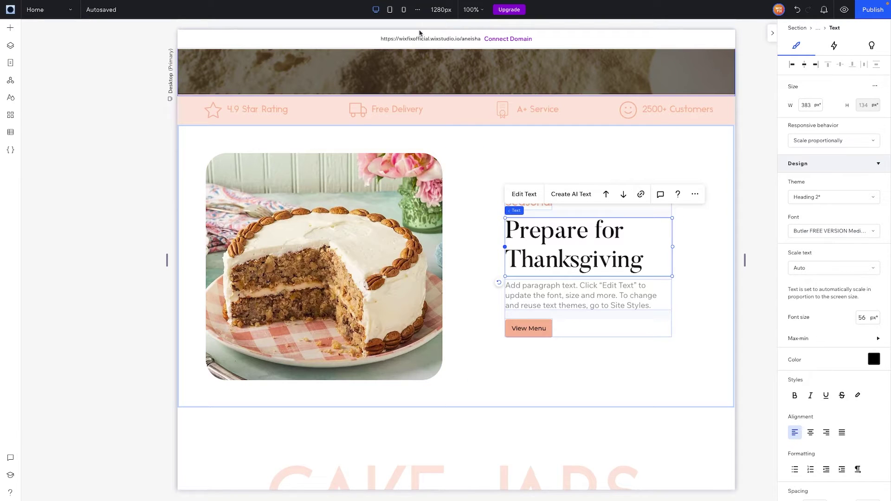
left_click(403, 9)
left_click(856, 337)
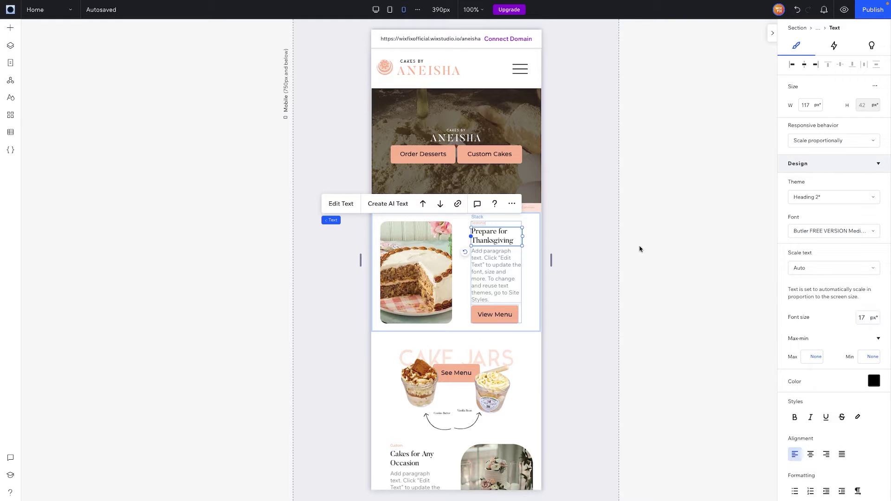
left_click(480, 224)
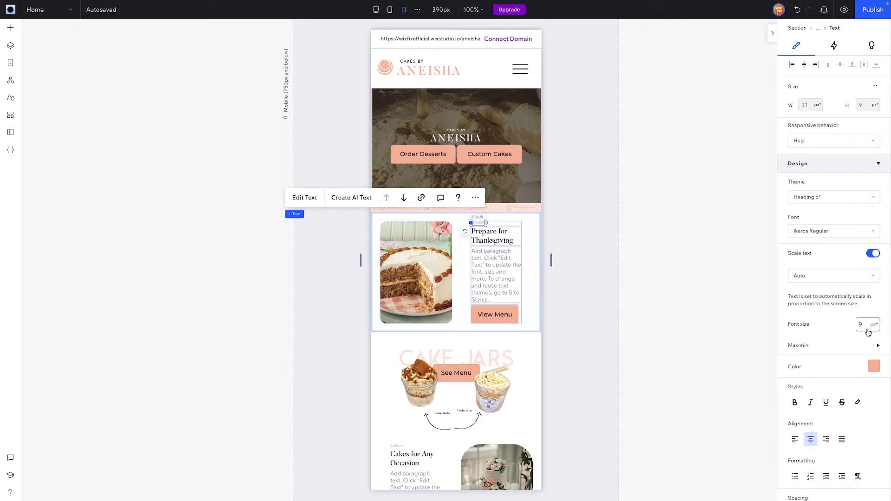
left_click(375, 9)
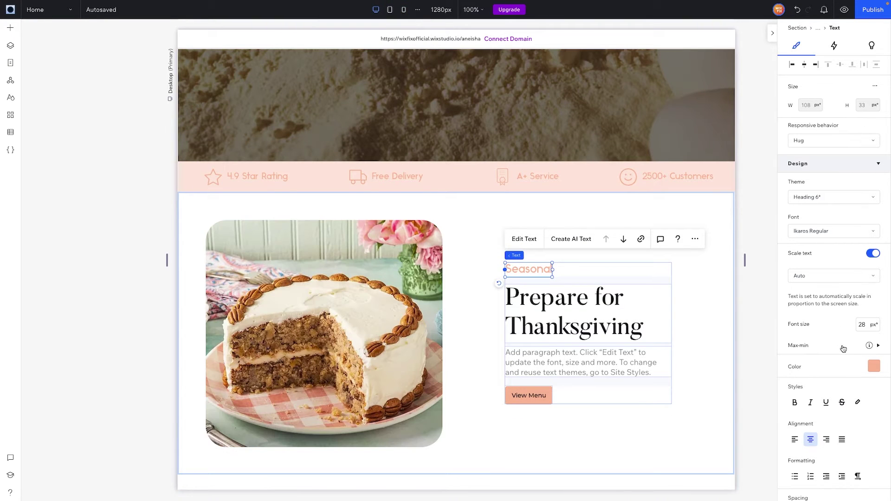
left_click(843, 347)
left_click(866, 365)
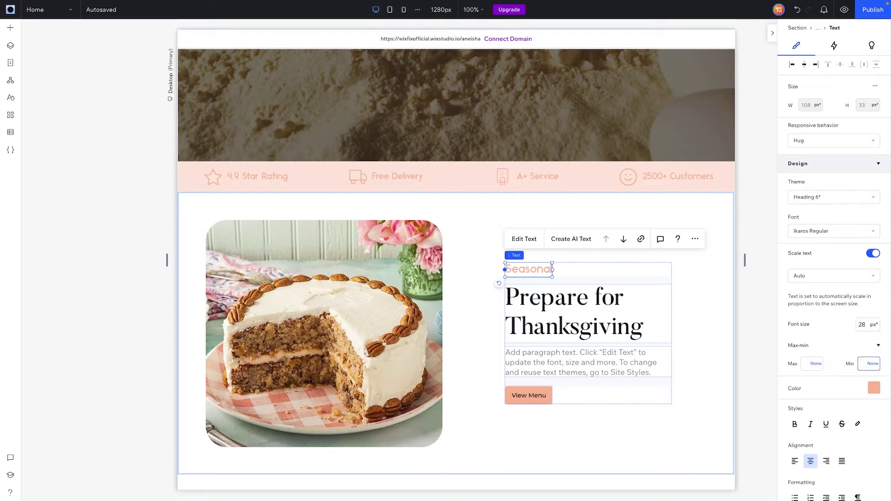
key("Return")
scroll(526, 185, "down", 2)
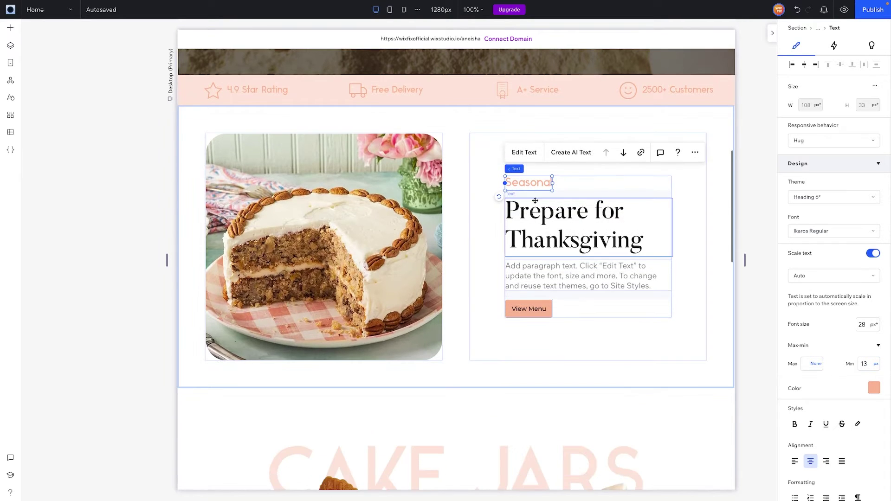
scroll(526, 185, "down", 13)
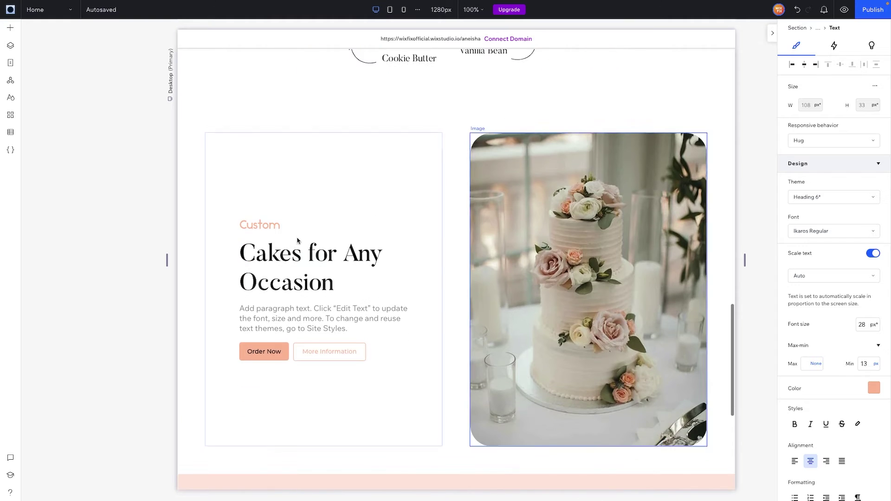
Give the Custom label a 13 px minimum font size
left_click(258, 227)
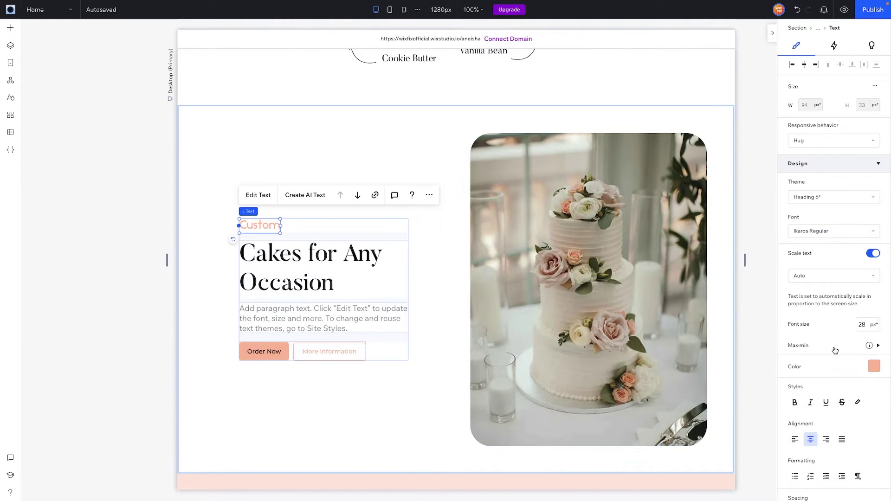
left_click(861, 364)
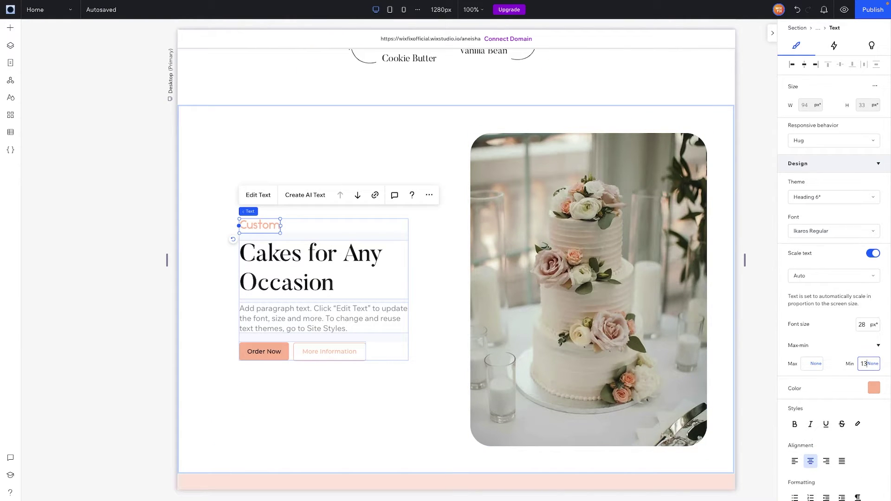
type("13")
key("Return")
scroll(556, 278, "up", 4)
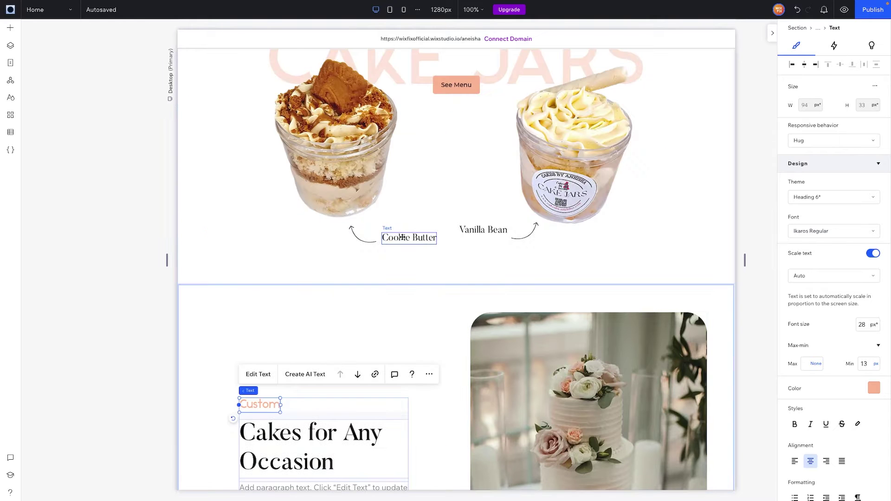
Set a 13 px minimum for the Cookie Butter and Vanilla Bean flavour labels
left_click(431, 238)
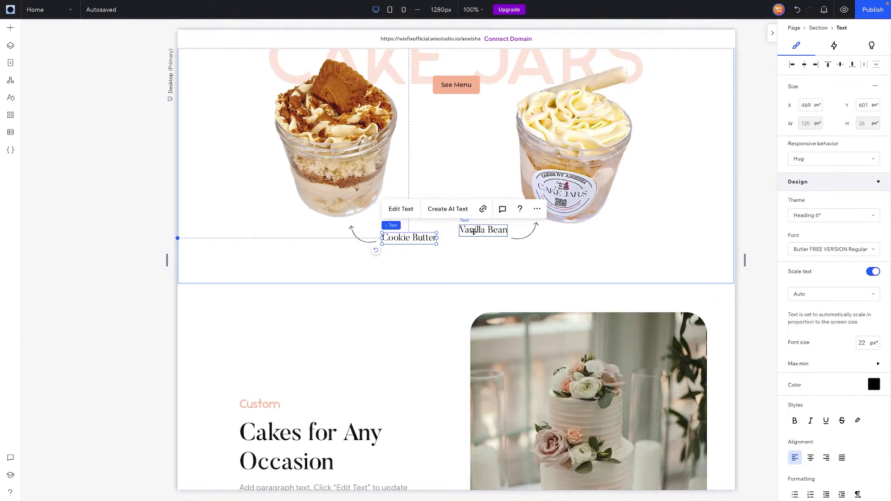
left_click(474, 231, "shift")
left_click(839, 252)
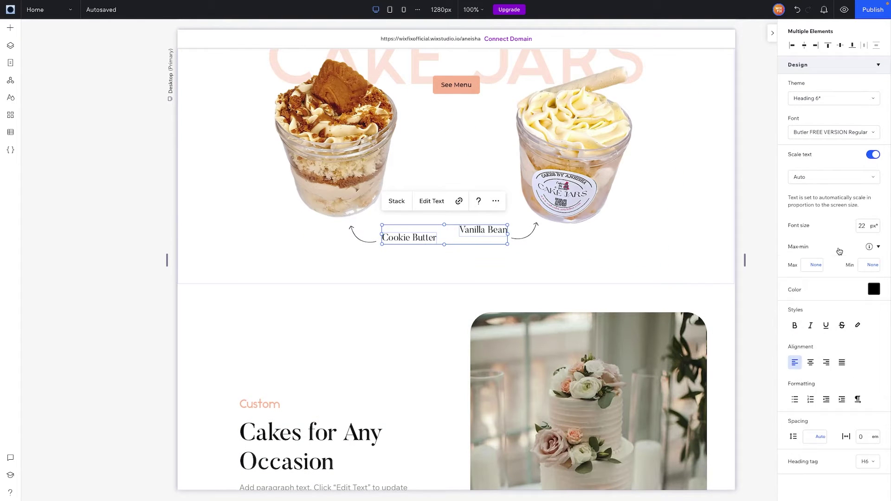
left_click(862, 267)
type("13")
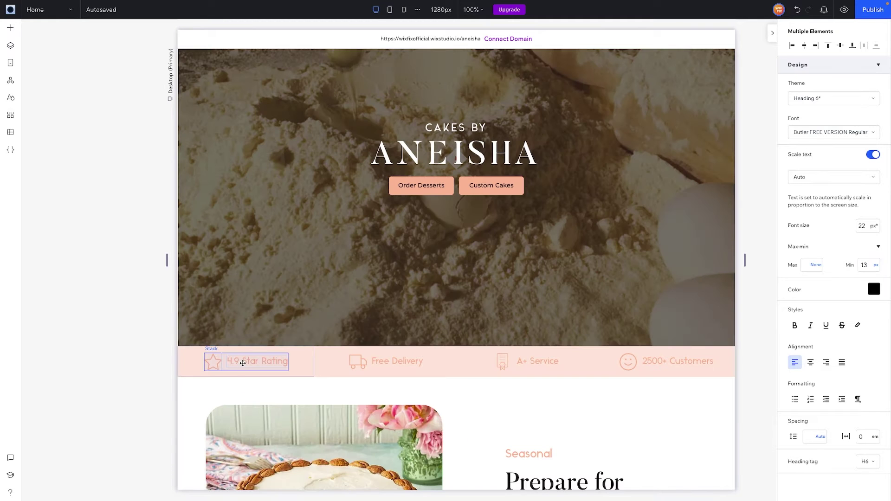
Set size limits on the 4.9 Star Rating, Free Delivery and A+ Service stats labels
left_click(235, 362)
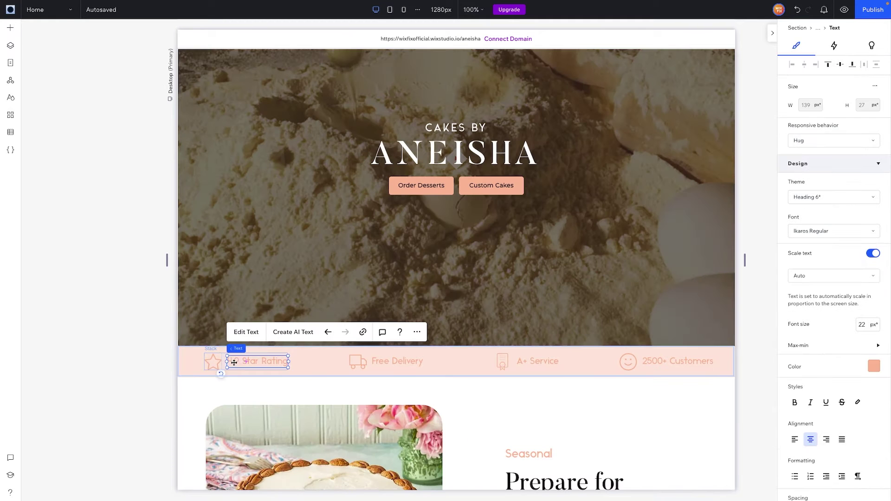
left_click(851, 348)
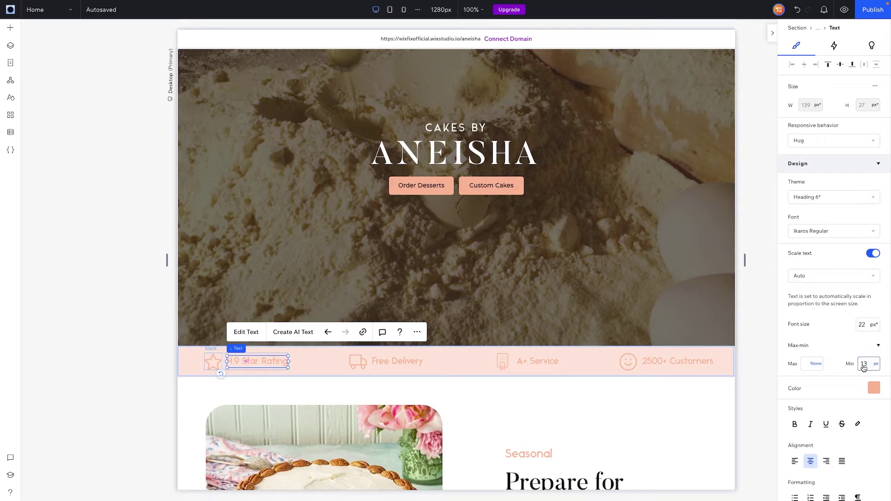
left_click(395, 362)
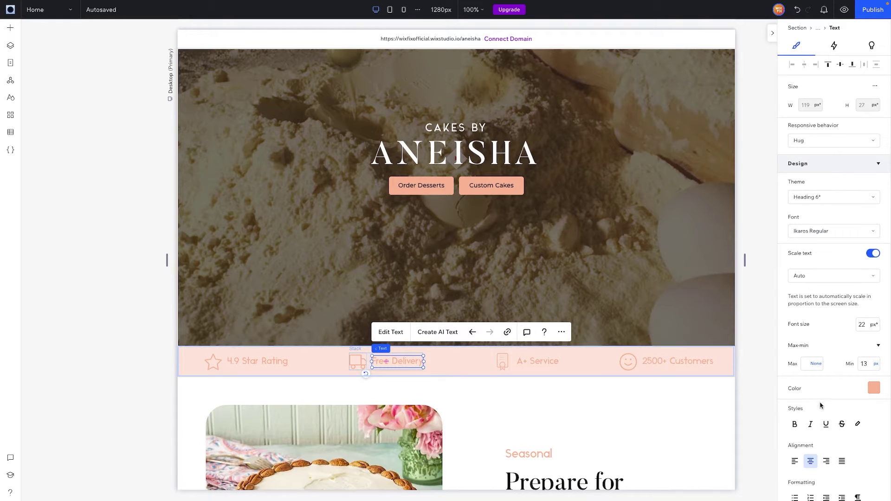
left_click(539, 362)
Give the Desserts & Treats heading a 16 px minimum font size
scroll(478, 283, "down", 10)
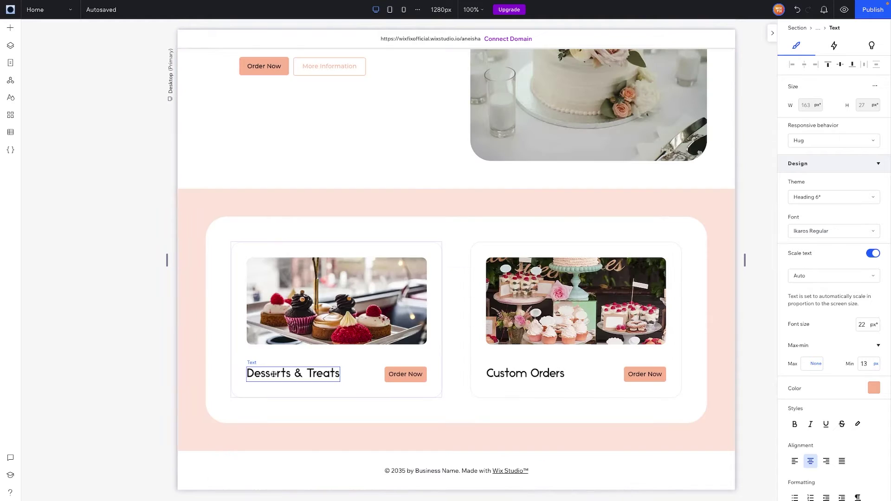
left_click(274, 374)
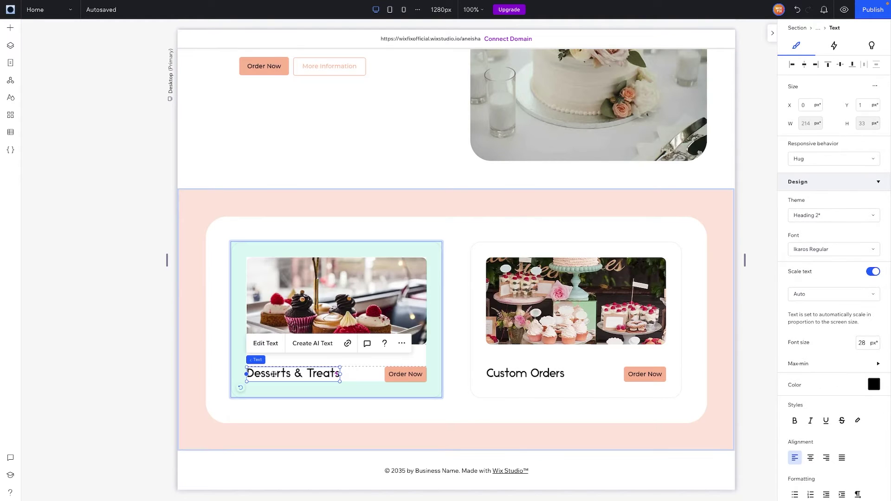
left_click(832, 365)
left_click(861, 384)
type("16")
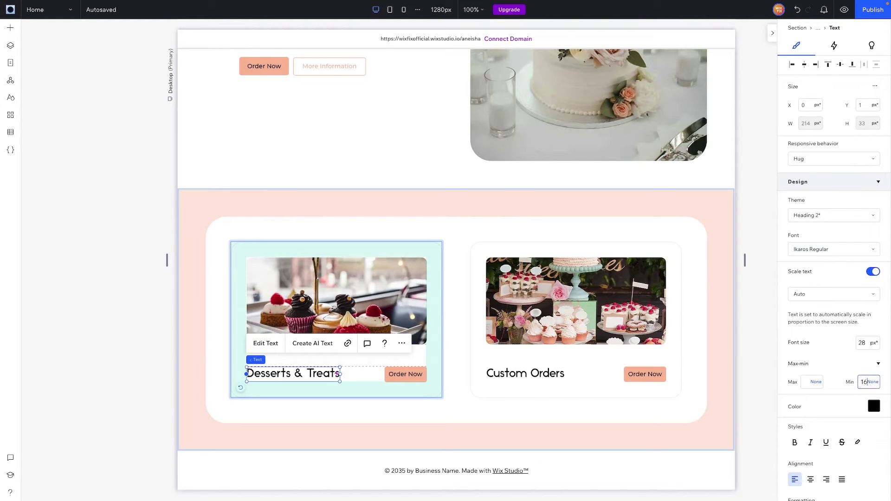
key("Return")
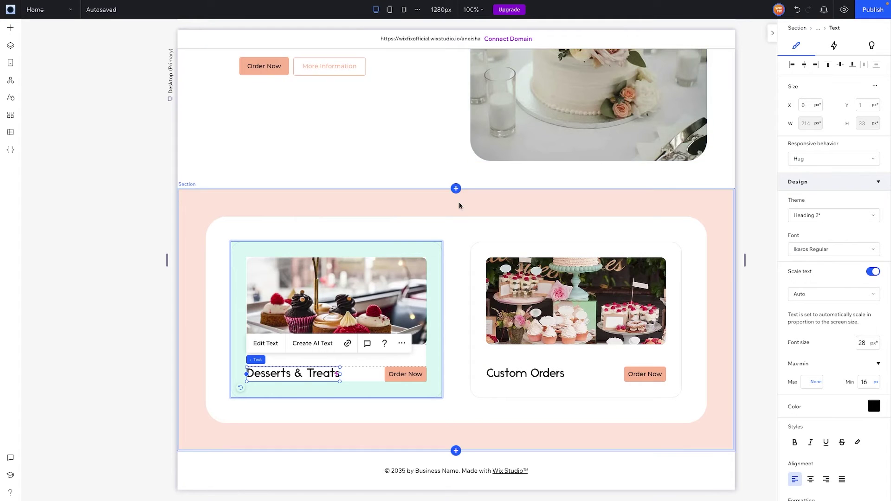
scroll(459, 206, "up", 20)
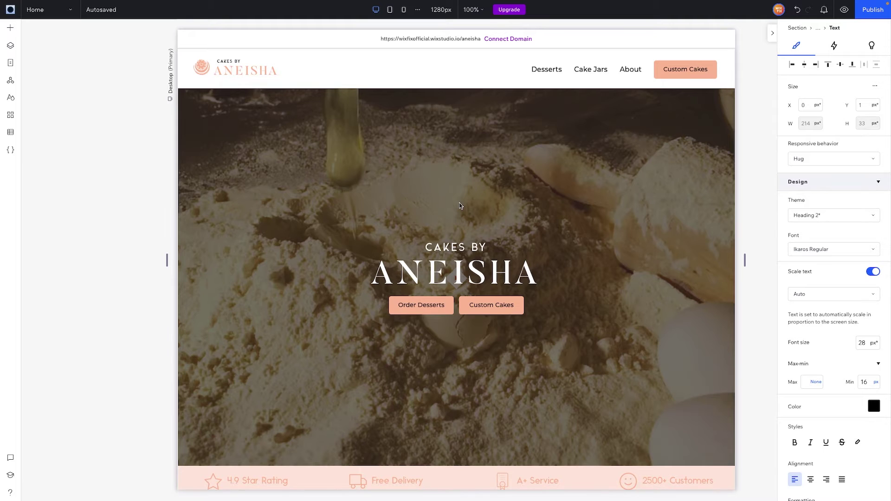
On tablet, widen the Cakes for Any Occasion text stack to 289 px and align it left
scroll(459, 206, "down", 6)
scroll(459, 206, "down", 3)
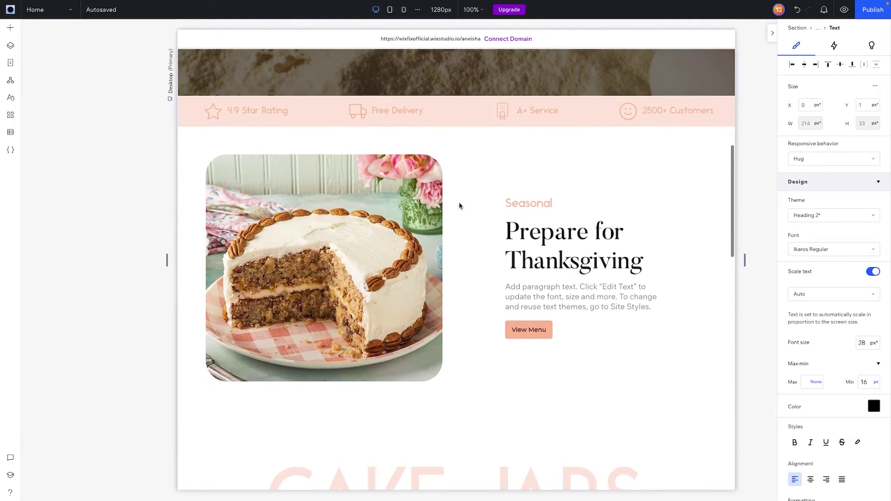
scroll(413, 103, "up", 3)
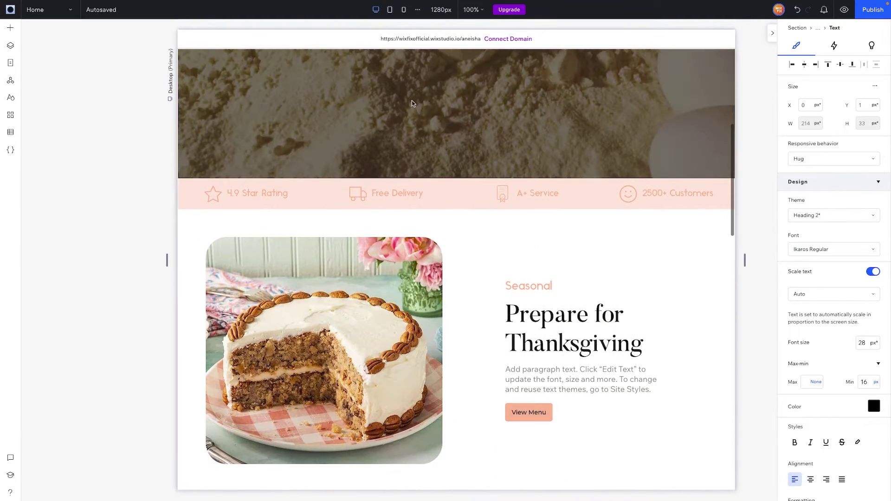
left_click(389, 10)
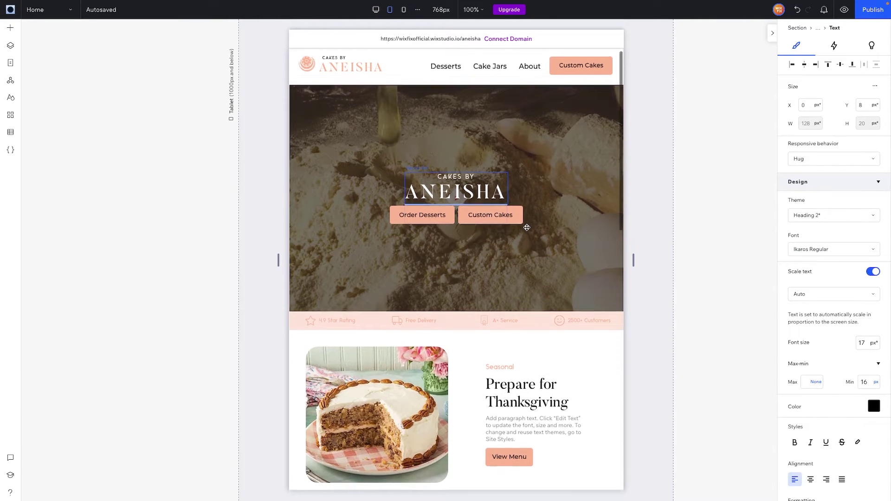
scroll(464, 226, "down", 3)
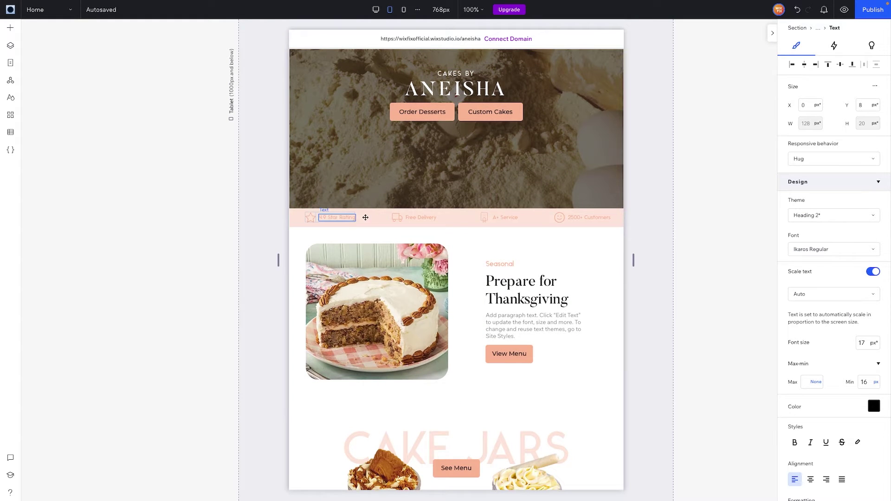
scroll(538, 227, "down", 1)
scroll(541, 227, "down", 3)
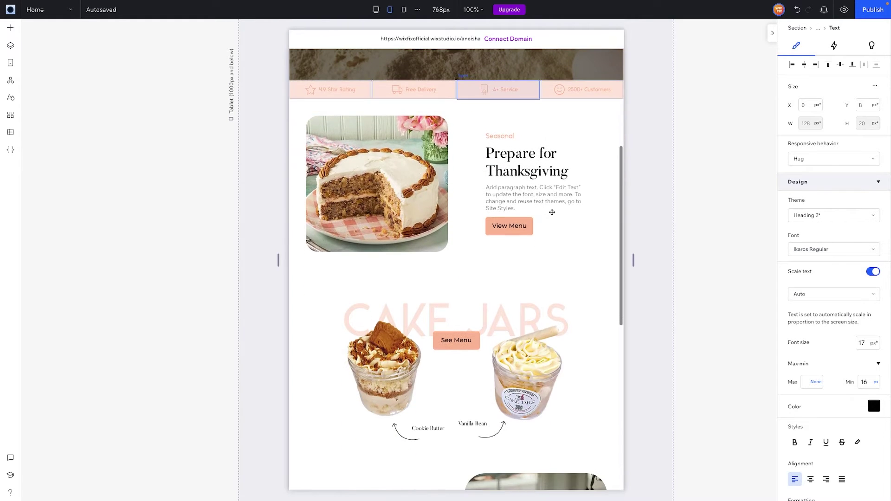
scroll(550, 235, "down", 3)
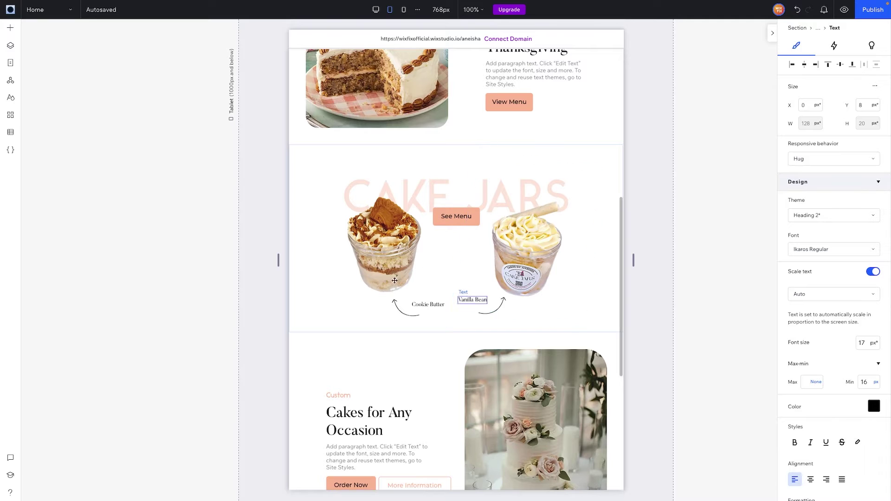
scroll(530, 255, "down", 5)
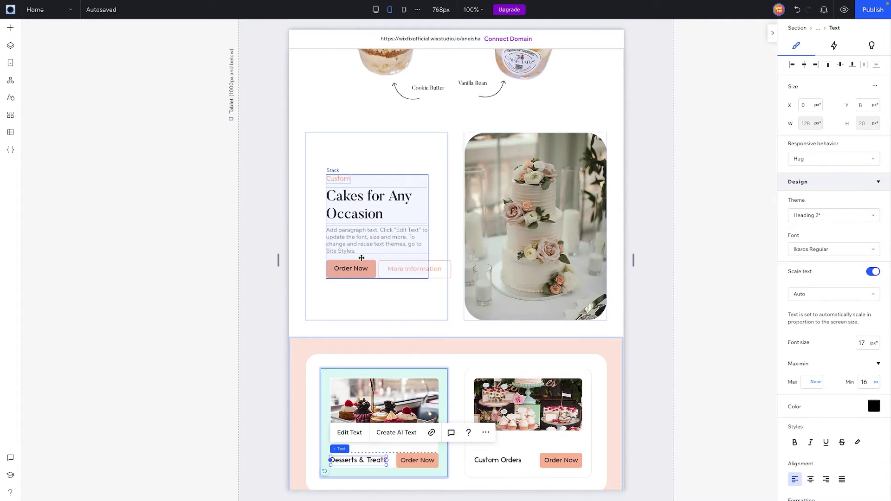
left_click(362, 258)
left_click_drag(427, 227, 454, 228)
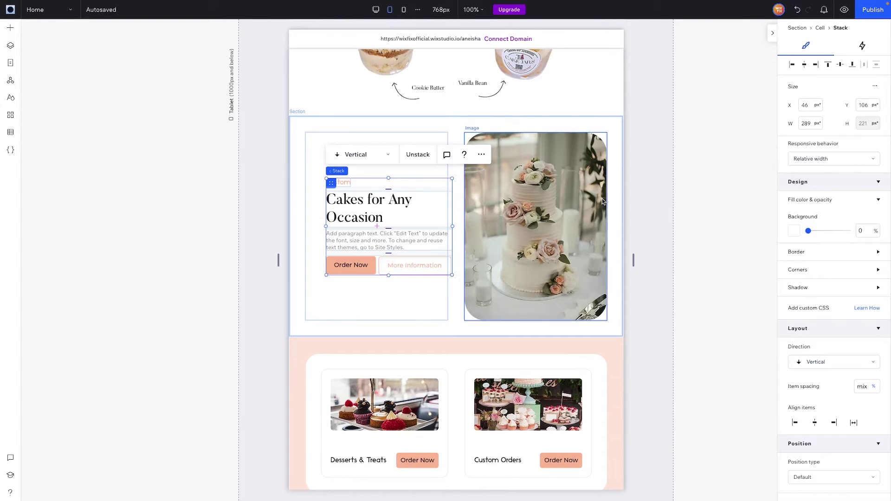
left_click(803, 68)
left_click(708, 253)
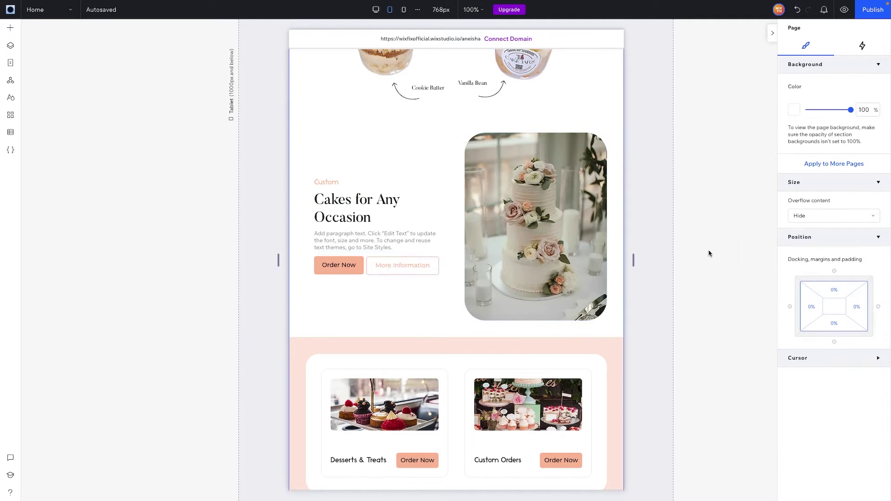
scroll(709, 253, "down", 3)
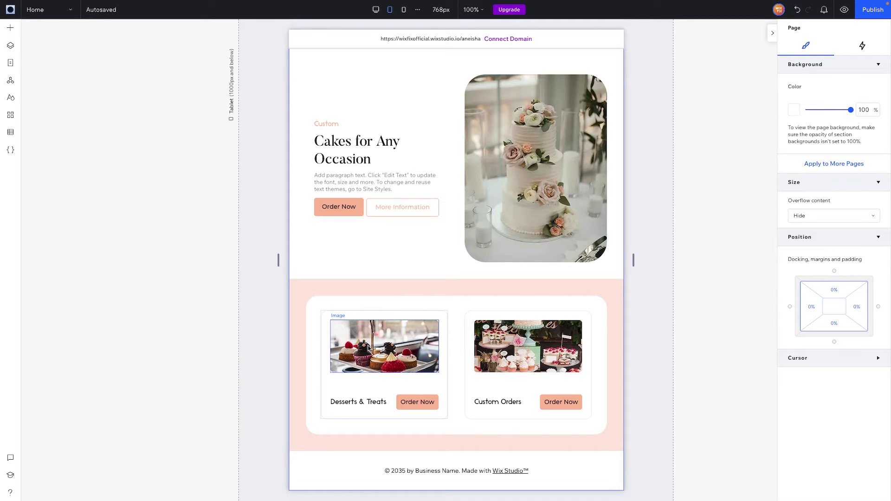
Switch to the 390px mobile layout, scroll through the page, and select the ANEISHA hero logo
left_click(404, 10)
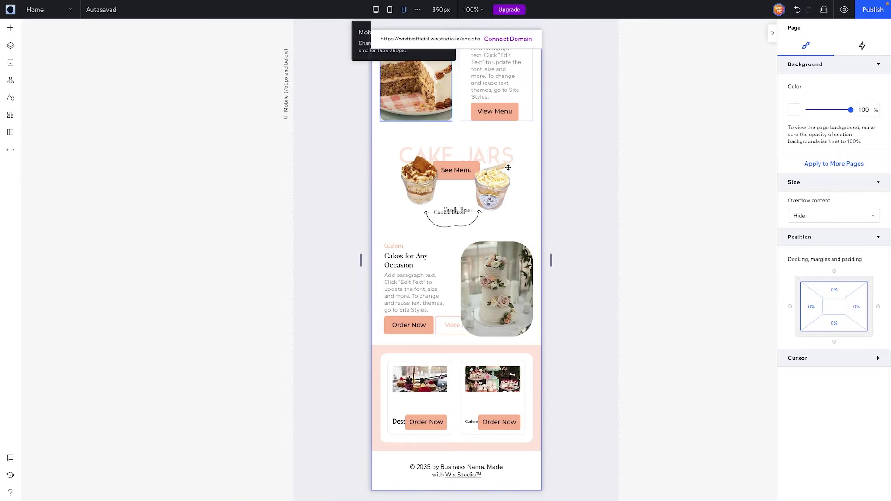
scroll(503, 168, "up", 5)
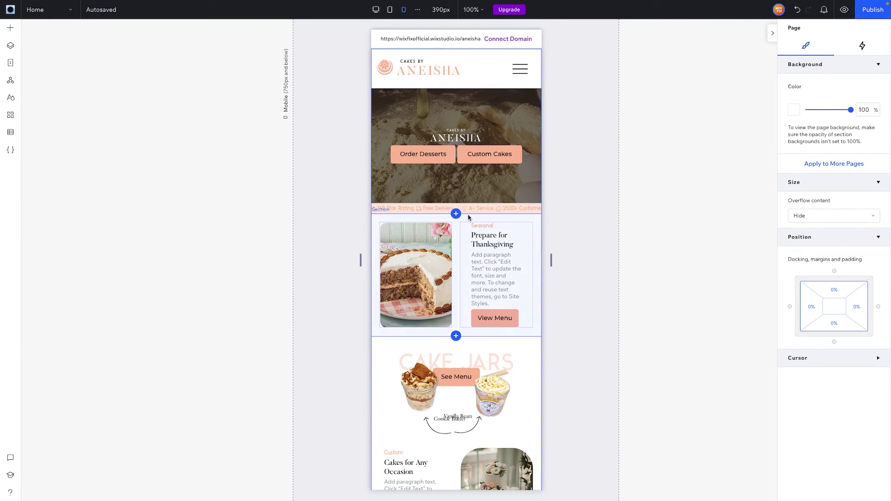
scroll(467, 336, "down", 3)
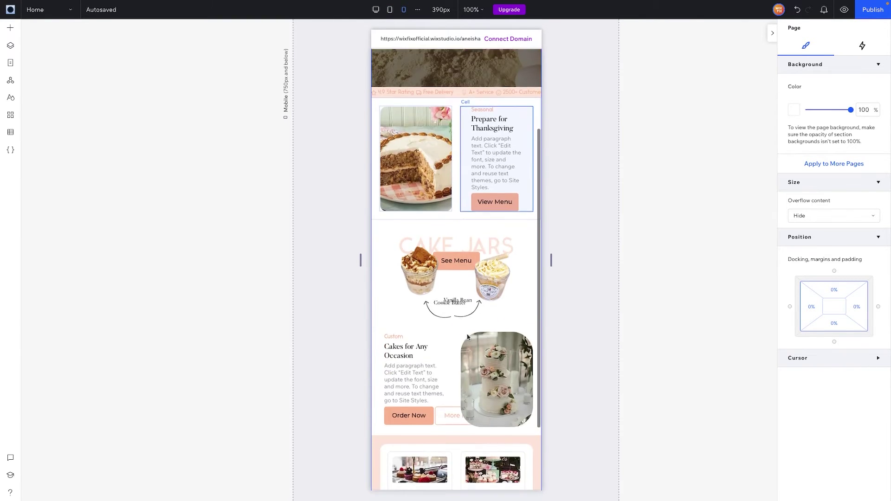
scroll(467, 337, "down", 2)
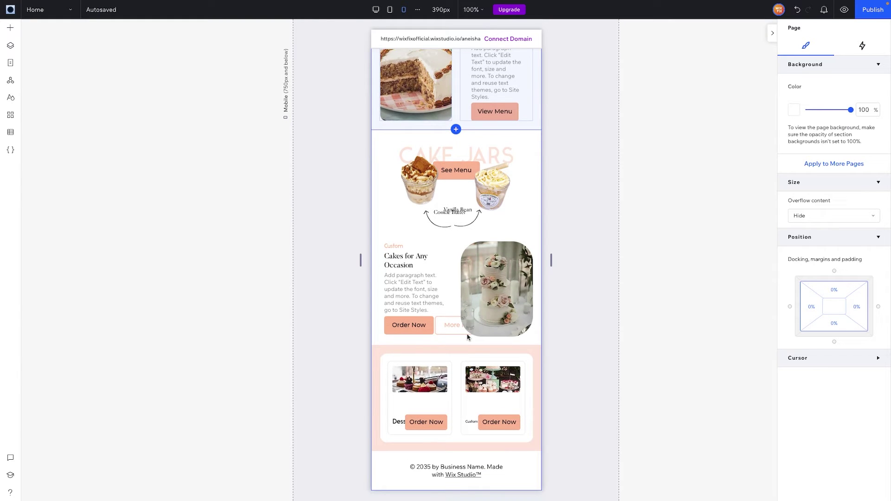
scroll(467, 336, "up", 5)
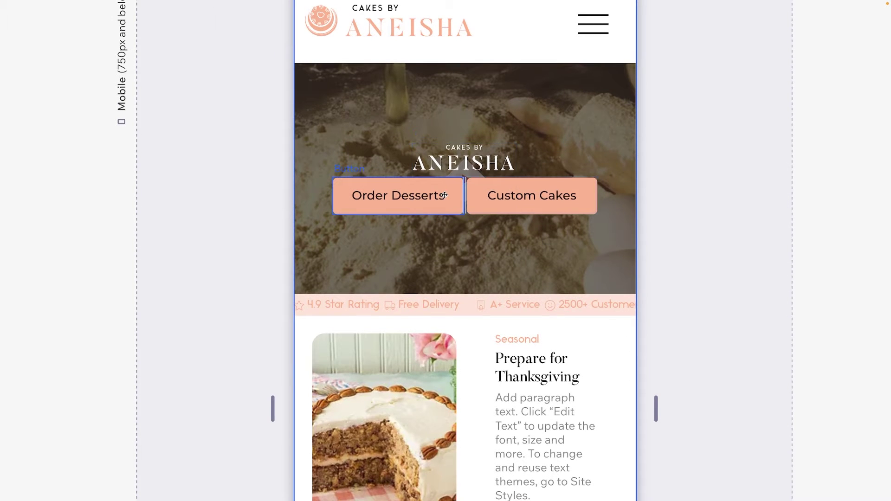
left_click(464, 163)
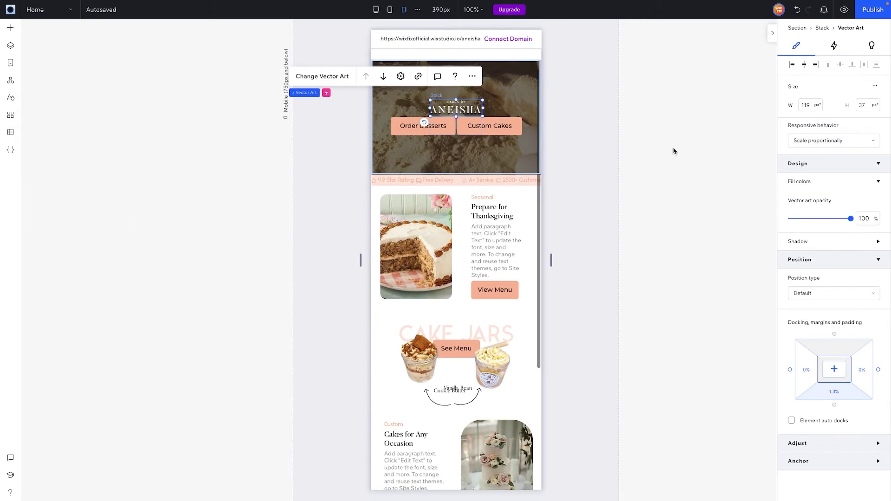
scroll(676, 151, "down", 1)
scroll(682, 155, "up", 2)
Resize the ANEISHA vector logo to 280 px wide and 120 px high
left_click(813, 106)
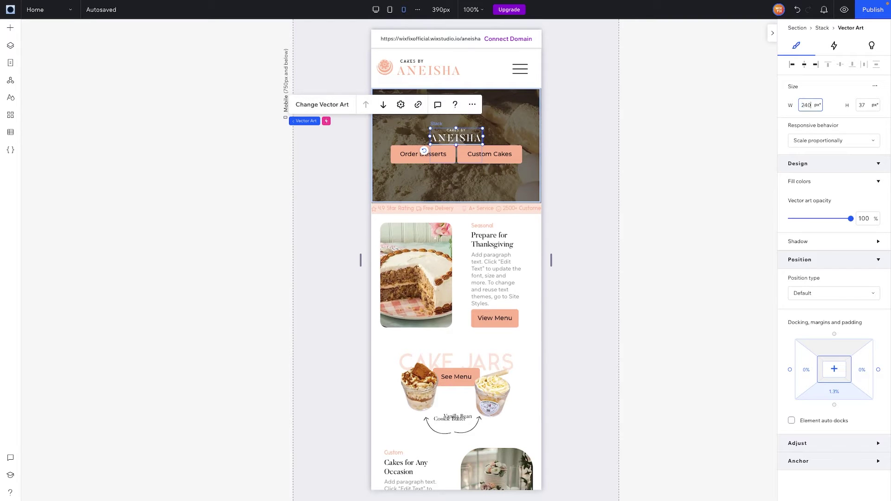
key("Return")
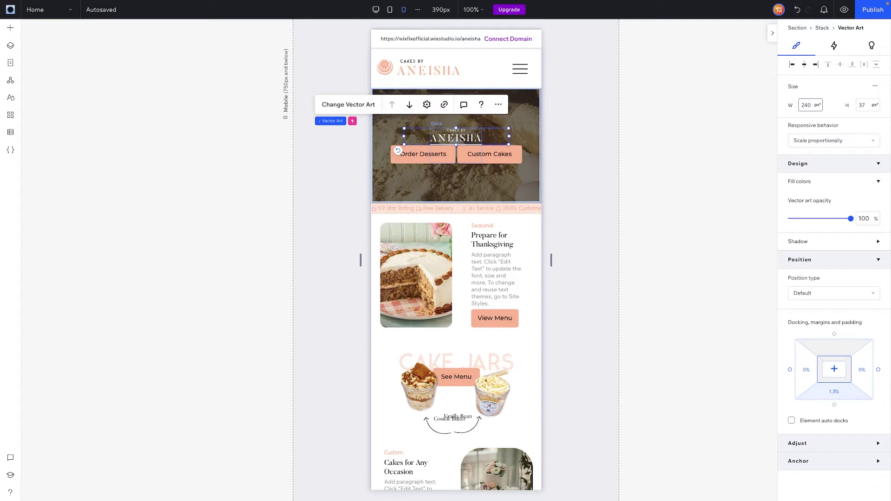
left_click(812, 105)
type("2")
key("Return")
left_click(869, 105)
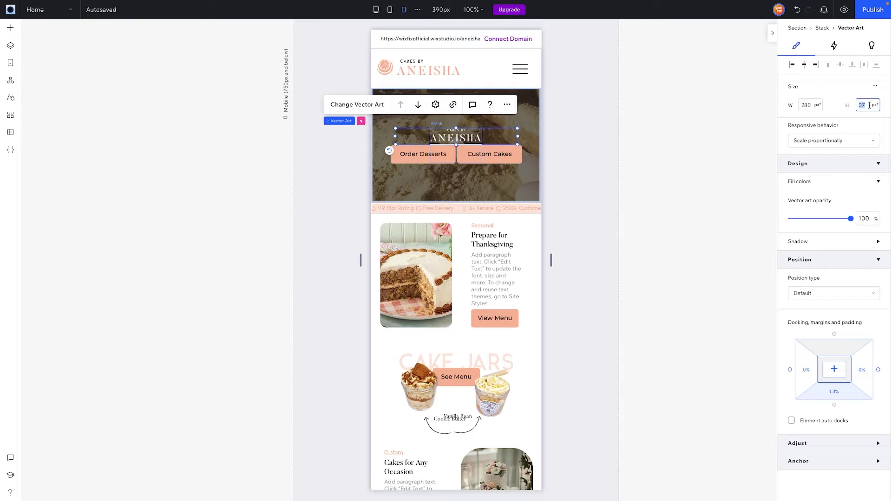
type("120")
key("Return")
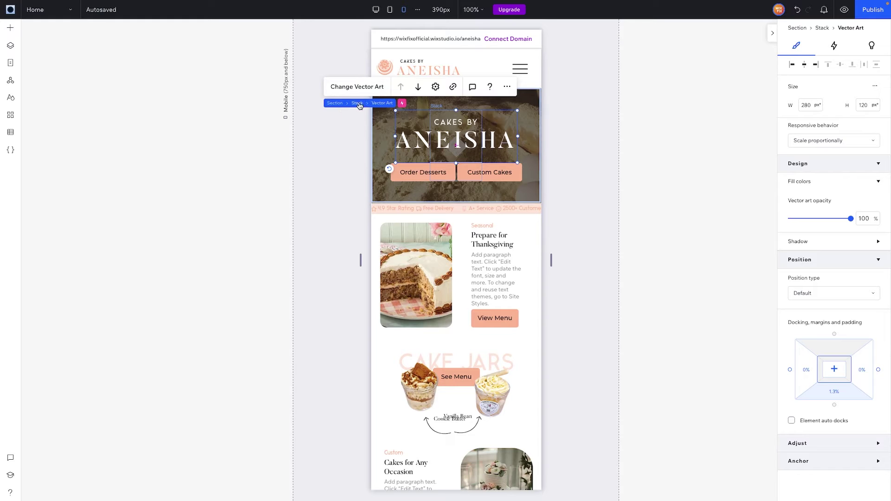
Widen the hero logo-and-buttons group, then shrink the logo to fit and centre it
left_click(358, 103)
left_click_drag(483, 146, 562, 153)
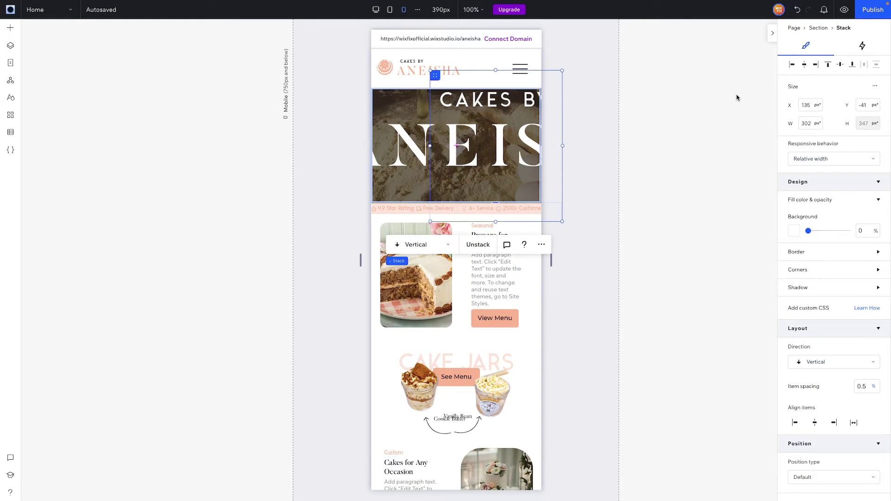
left_click(639, 170)
left_click_drag(650, 203, 441, 123)
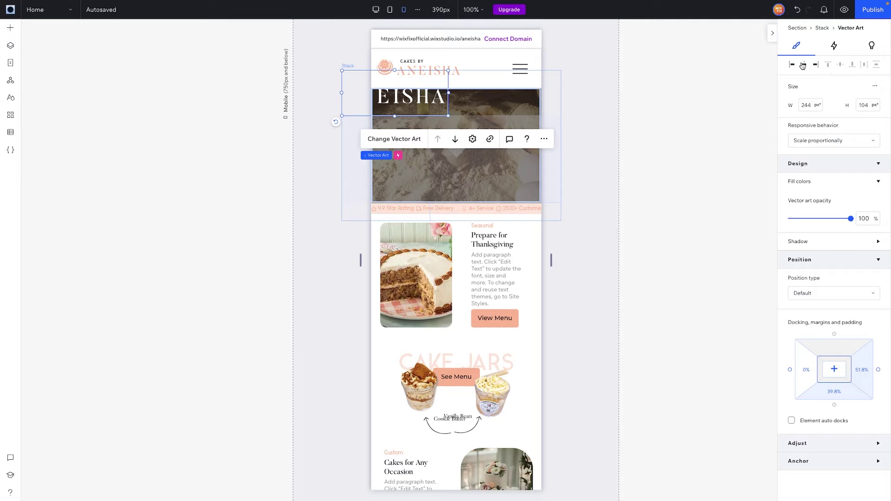
left_click(804, 65)
Pull the buttons up under the logo, centre them, and tighten the group's spacing
left_click(446, 131)
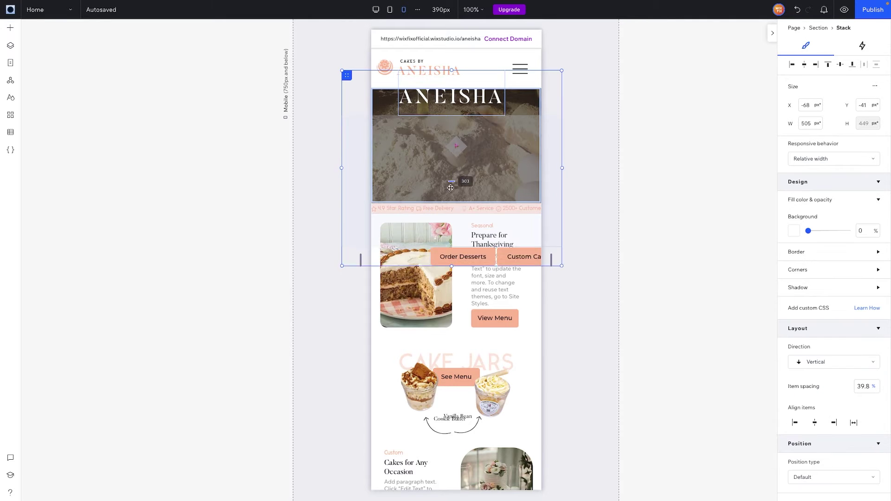
mouse_move(452, 170)
left_mouse_down()
mouse_move(451, 140)
mouse_move(451, 153)
mouse_move(464, 160)
left_mouse_up()
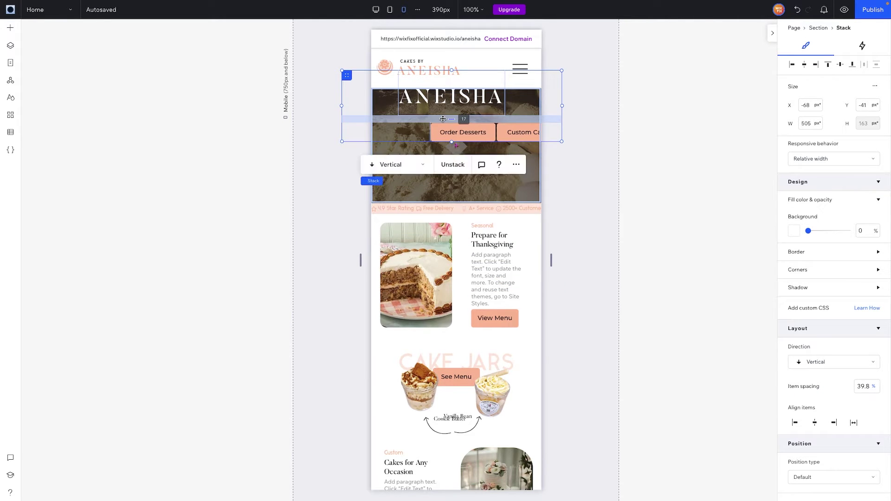
left_click(497, 172)
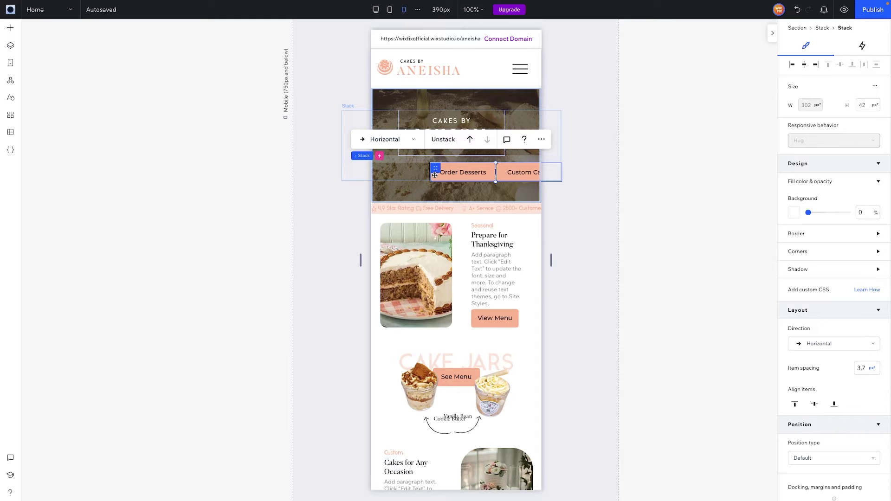
left_click(806, 66)
left_click(450, 159)
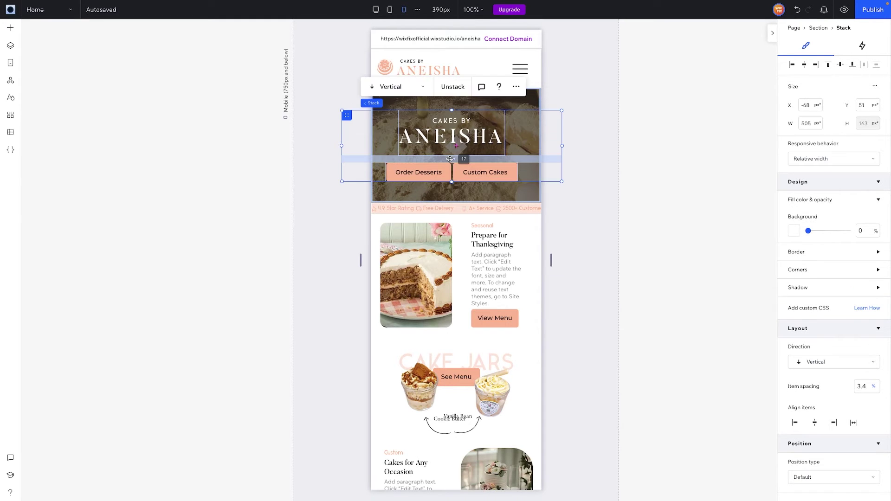
left_click_drag(450, 159, 450, 159)
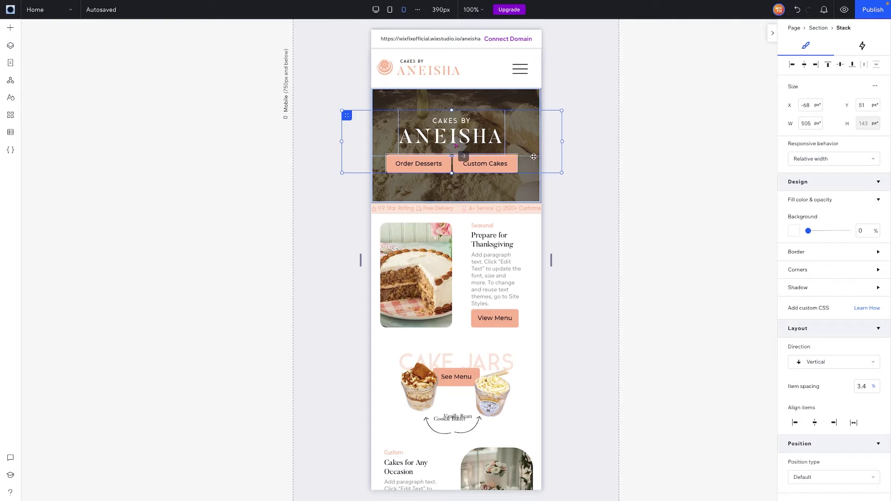
left_click(803, 67)
left_click(609, 182)
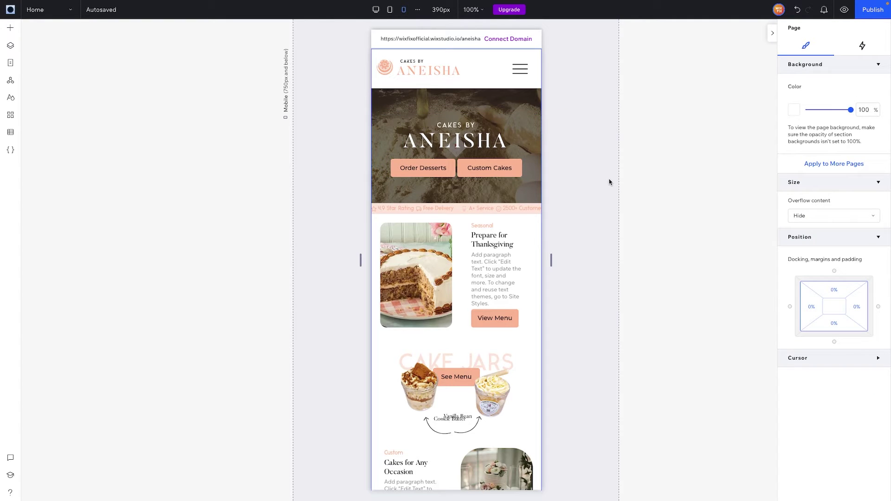